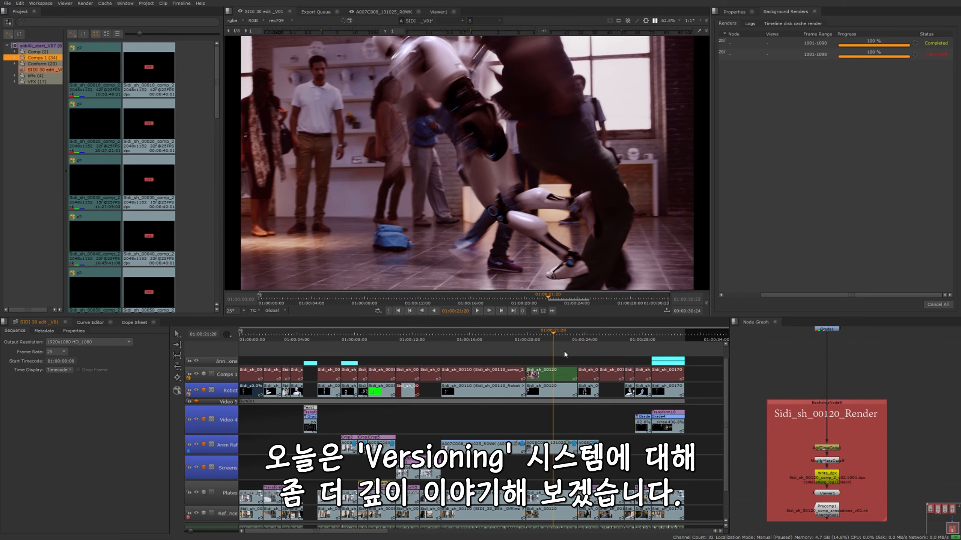
{"action": "left_click", "coordinate": [565, 358]}
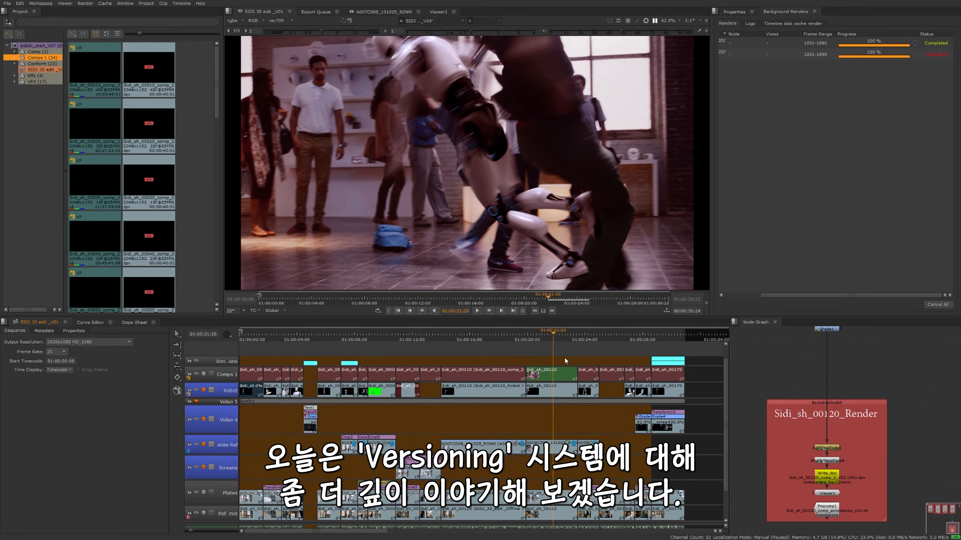
{"action": "left_click", "coordinate": [697, 360]}
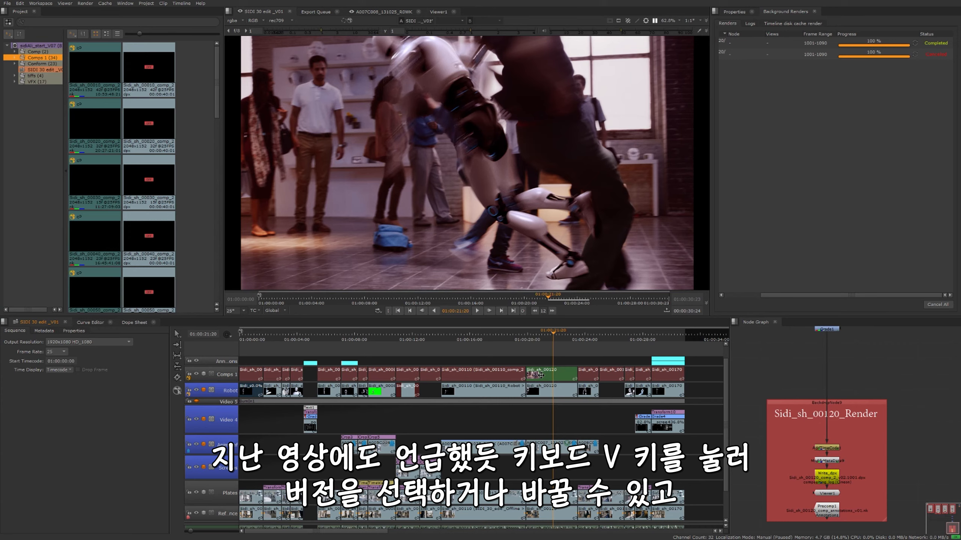
Choose version v01 of the Sidi_sh_00120 comp clip on the Comps 1 track from its version list
{"action": "key", "text": "v"}
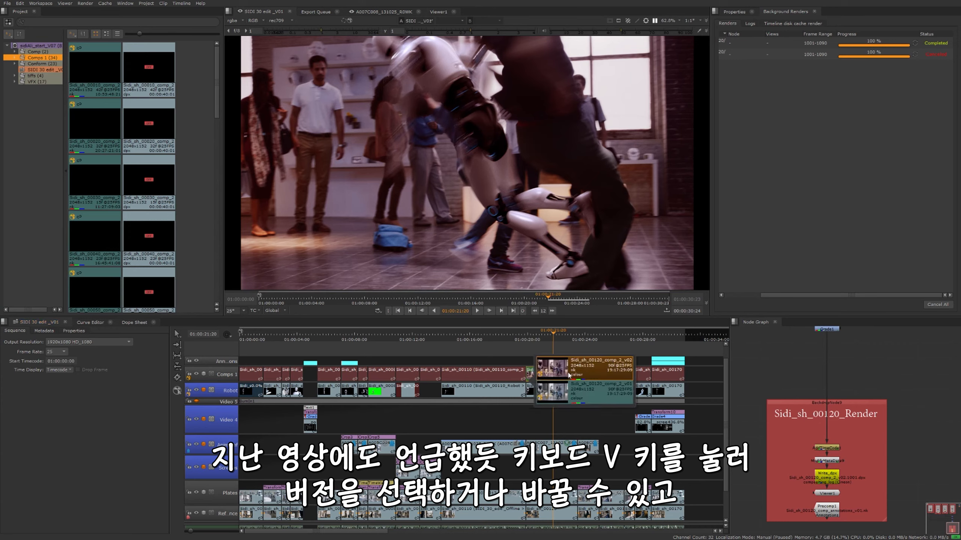
{"action": "key", "text": "Down"}
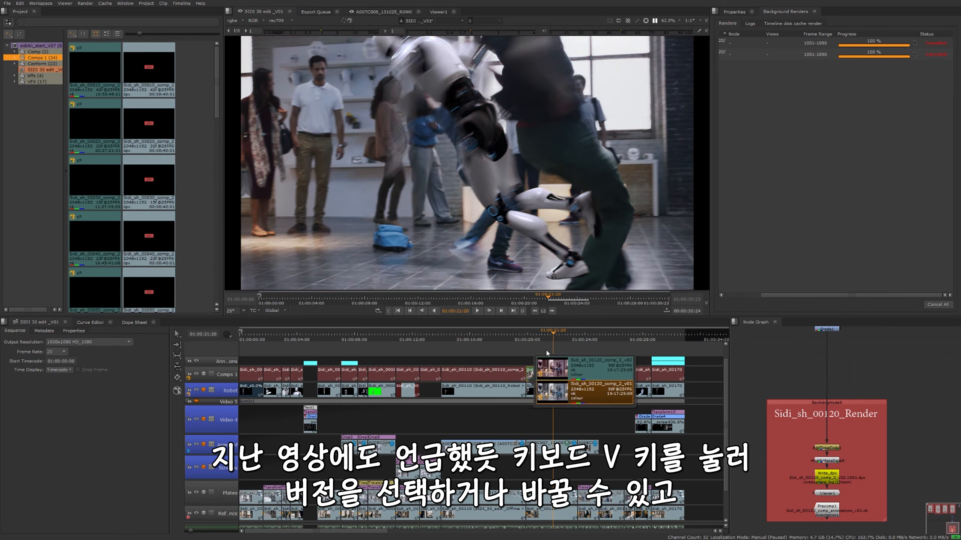
{"action": "key", "text": "Return"}
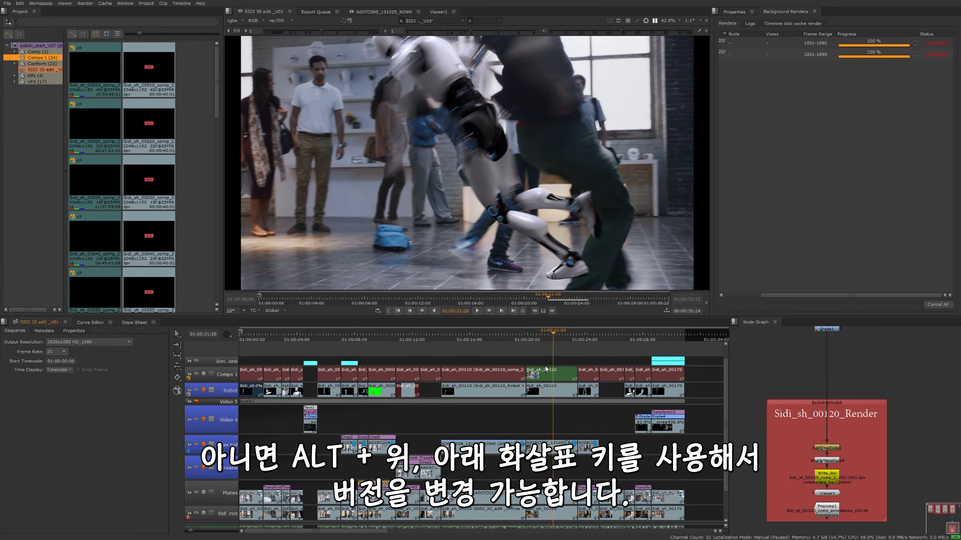
Version the Sidi_sh_00120 comp clip up to v02, return it to v01, and clear the timeline selection
{"action": "left_click", "coordinate": [545, 376]}
{"action": "key", "text": "alt+Up"}
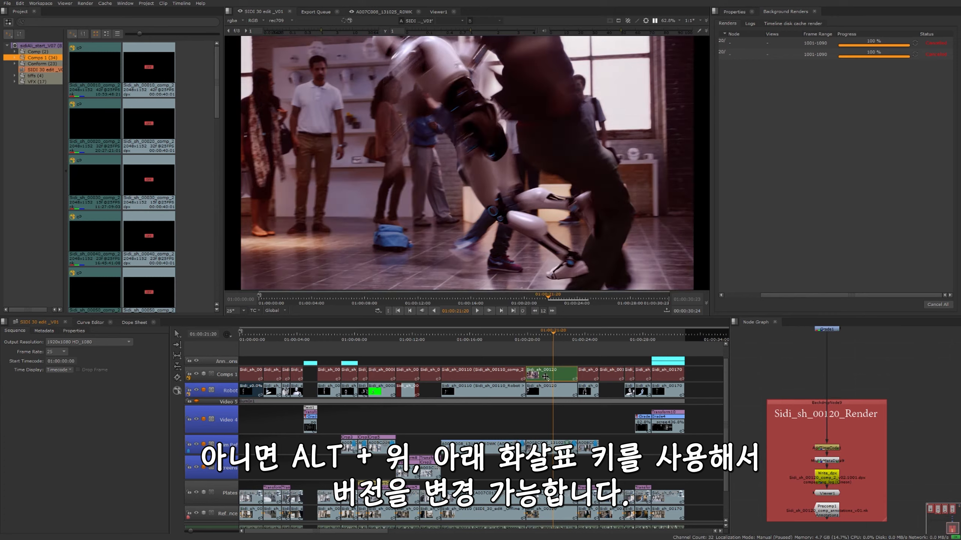
{"action": "key", "text": "alt+Down"}
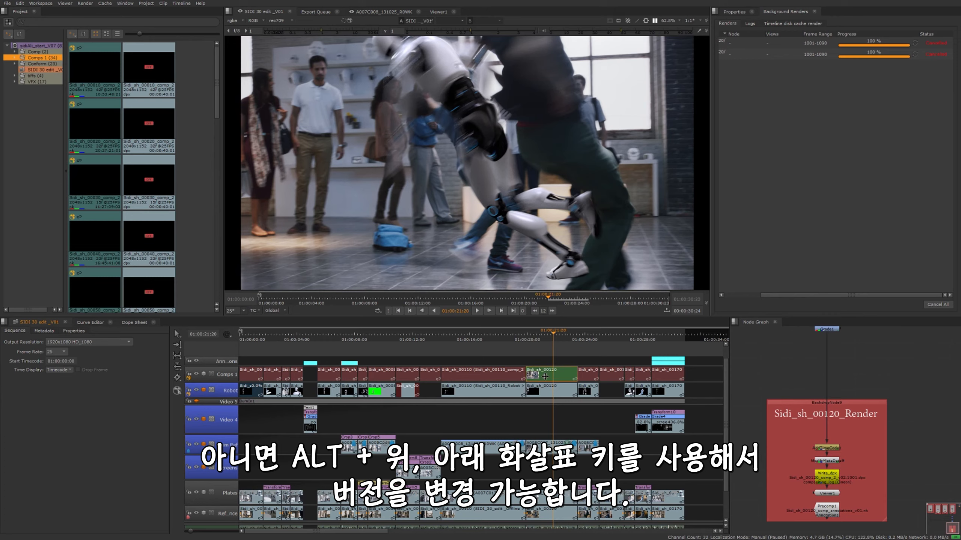
{"action": "left_click", "coordinate": [544, 359]}
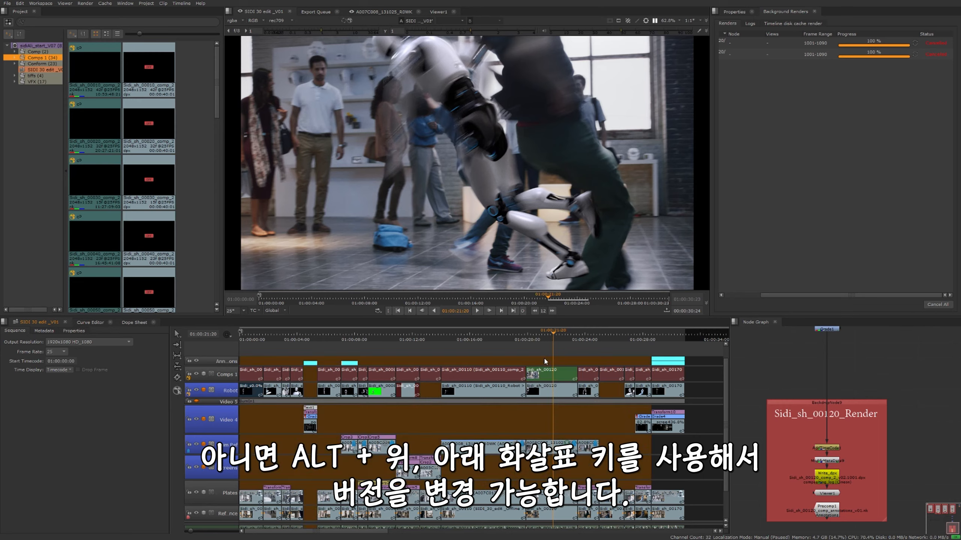
{"action": "left_click", "coordinate": [696, 362]}
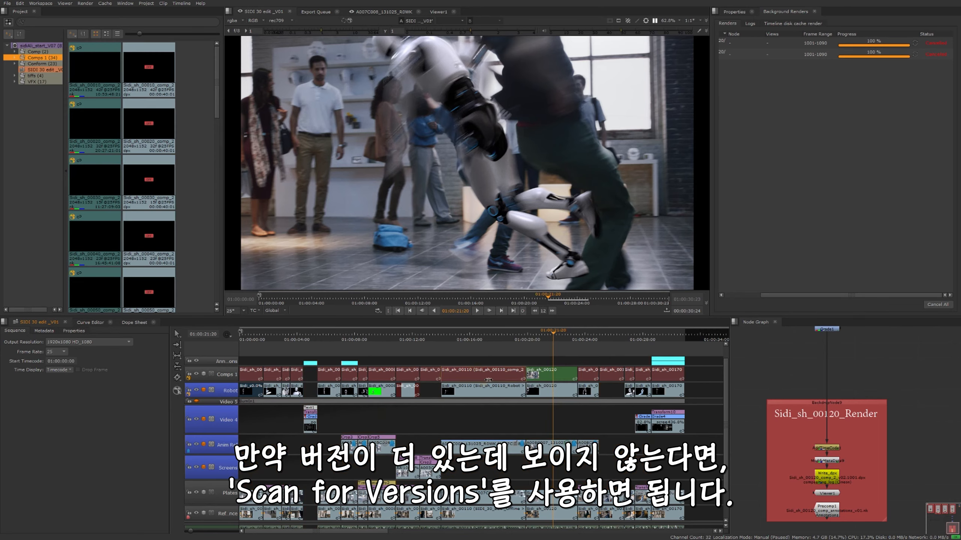
Scan for versions of the green-screen Sidi_sh_00080 clip on the Robot track
{"action": "left_click", "coordinate": [476, 379]}
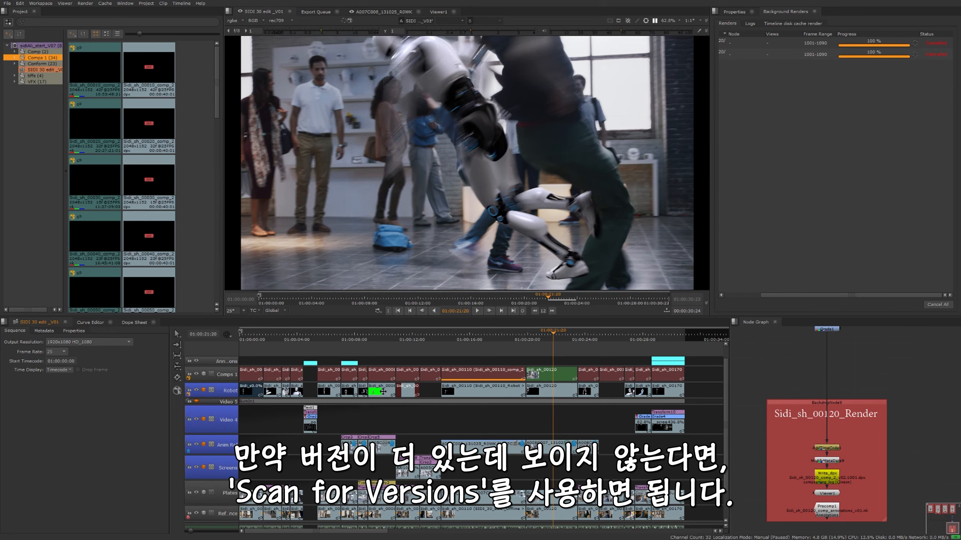
{"action": "left_click", "coordinate": [383, 392]}
{"action": "left_click", "coordinate": [472, 378]}
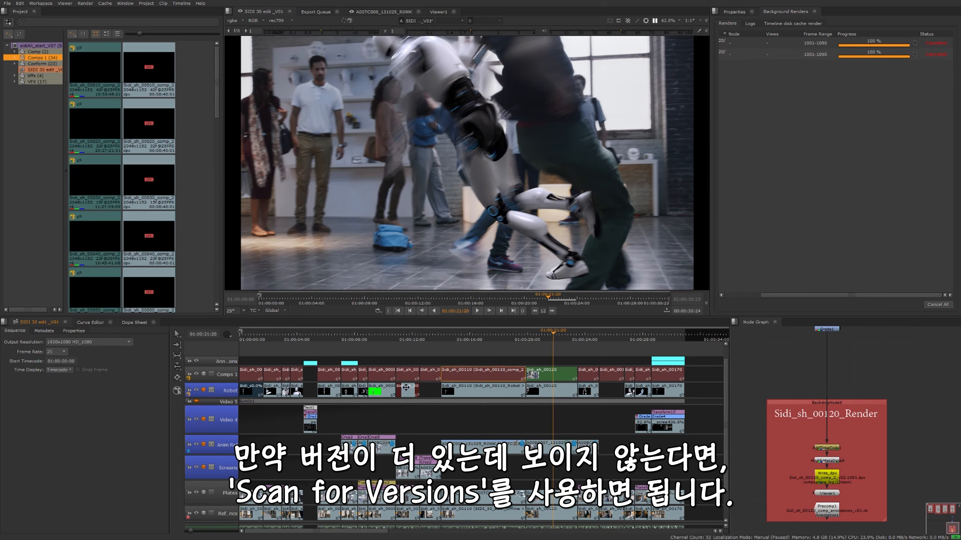
{"action": "left_click", "coordinate": [377, 393]}
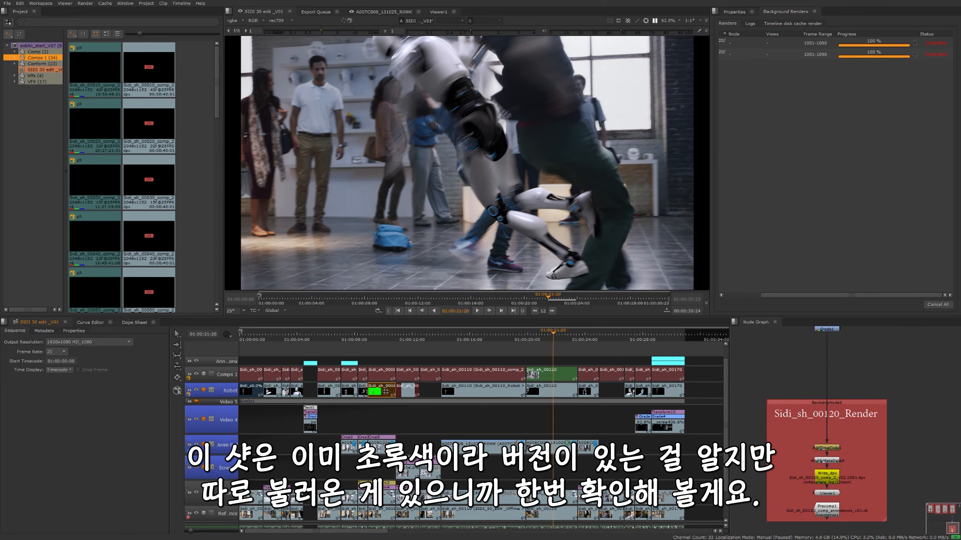
{"action": "right_click", "coordinate": [385, 392]}
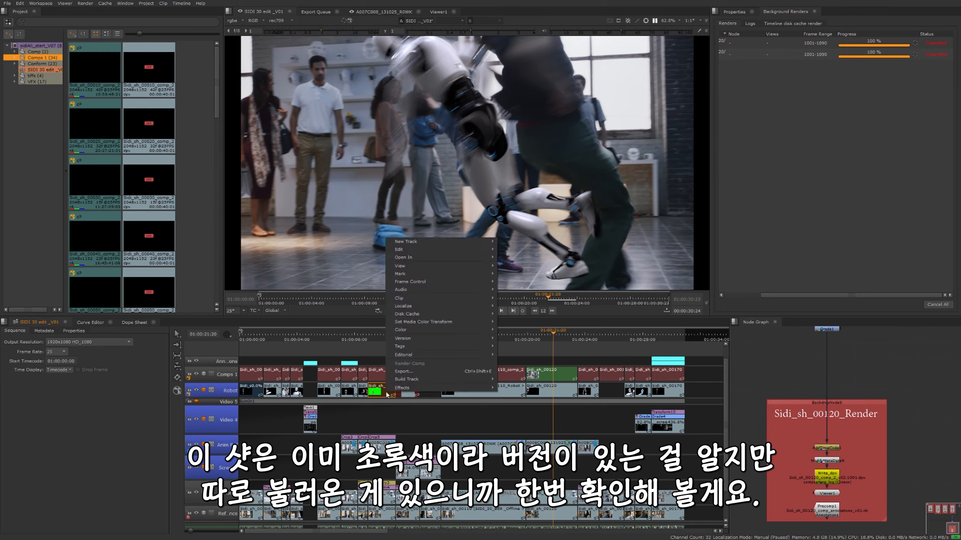
{"action": "mouse_move", "coordinate": [428, 338]}
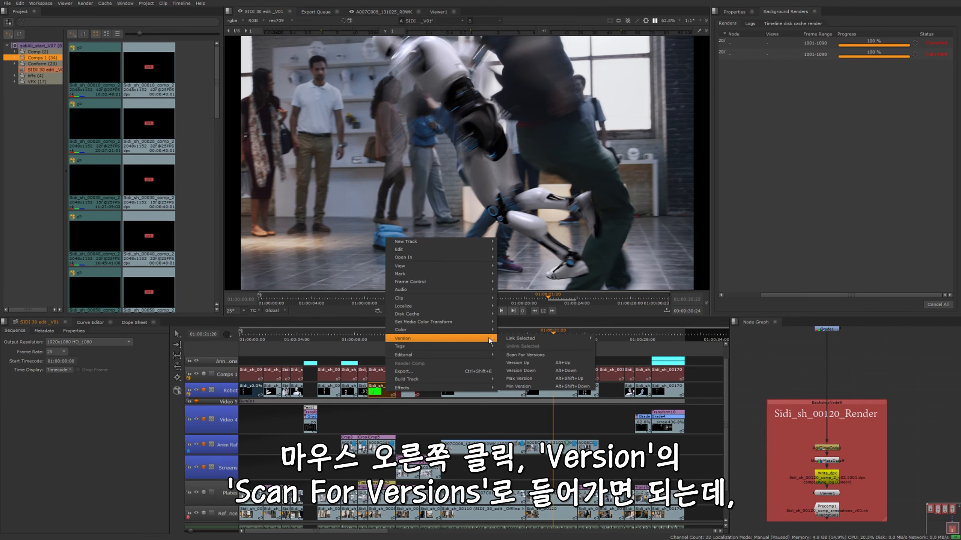
{"action": "left_click", "coordinate": [550, 358]}
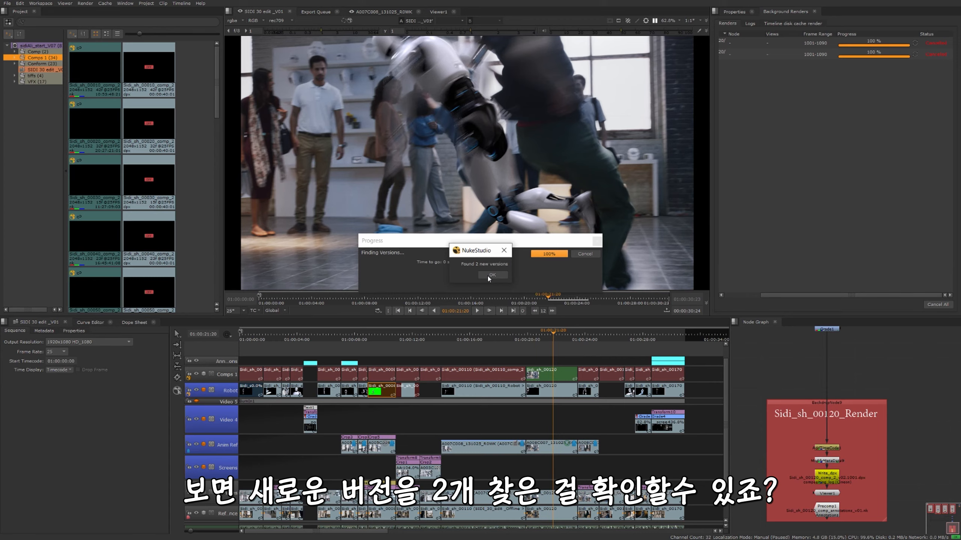
{"action": "left_click", "coordinate": [495, 274]}
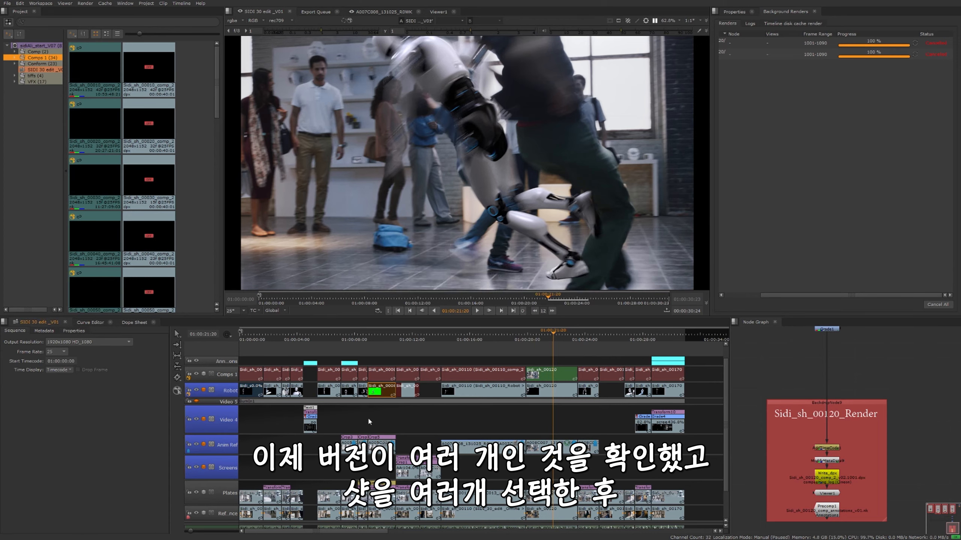
Review the available versions of the green-screen Sidi_sh_00080 Robot clip, then dismiss the version list
{"action": "left_click", "coordinate": [384, 395], "text": "alt"}
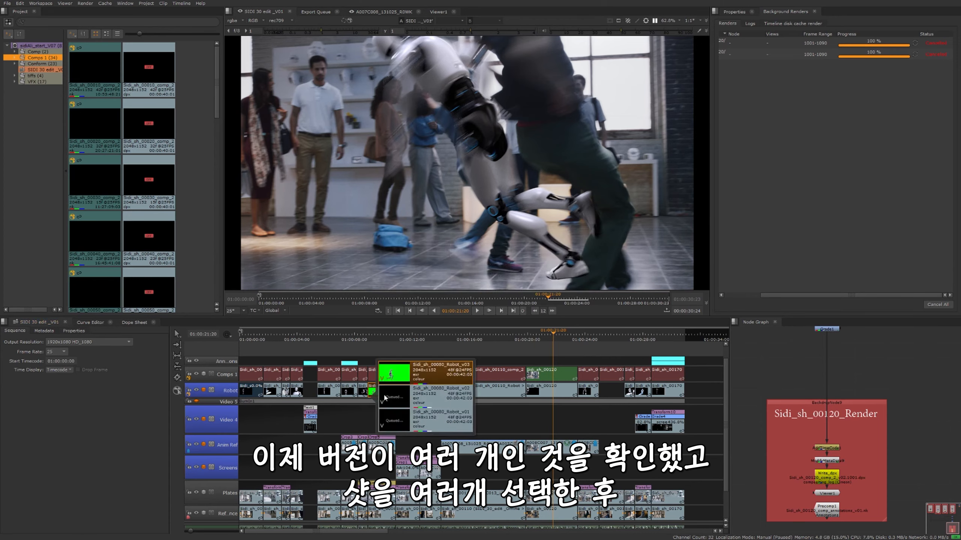
{"action": "left_click", "coordinate": [712, 367]}
{"action": "left_click_drag", "start_coordinate": [697, 369], "coordinate": [578, 408]}
{"action": "left_click", "coordinate": [466, 359]}
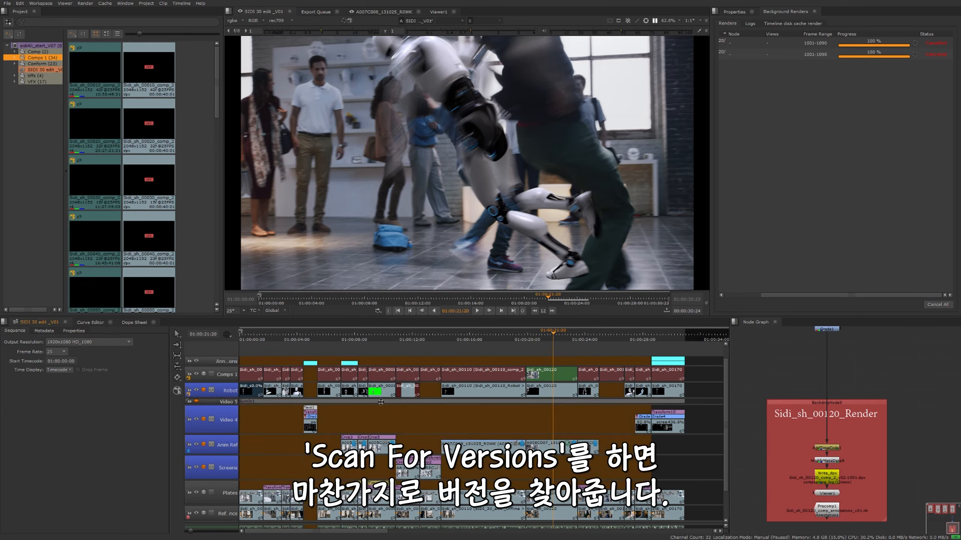
Try the v02 and v01 versions of the Sidi_sh_00080 Robot clip and return it to v03
{"action": "left_click", "coordinate": [380, 388], "text": "alt"}
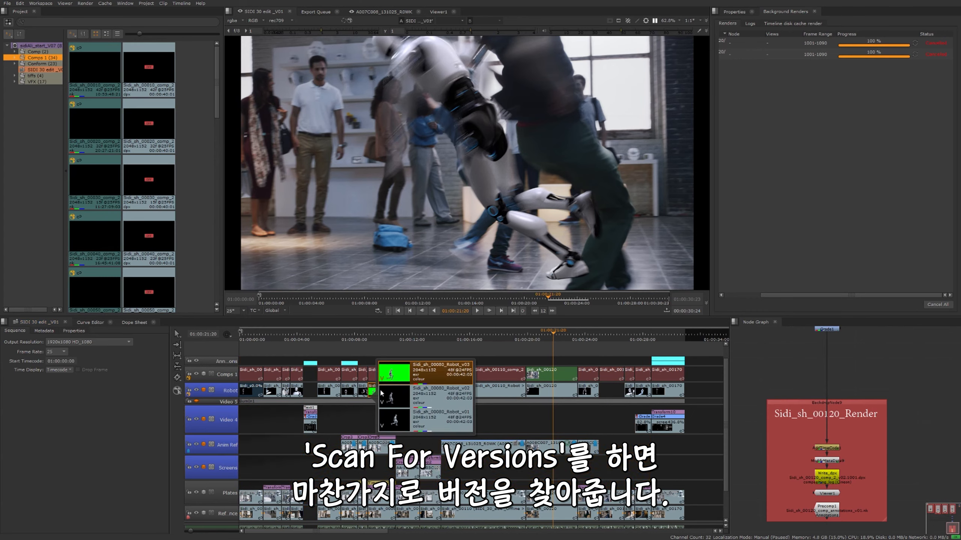
{"action": "left_click", "coordinate": [433, 395]}
{"action": "left_click", "coordinate": [435, 422]}
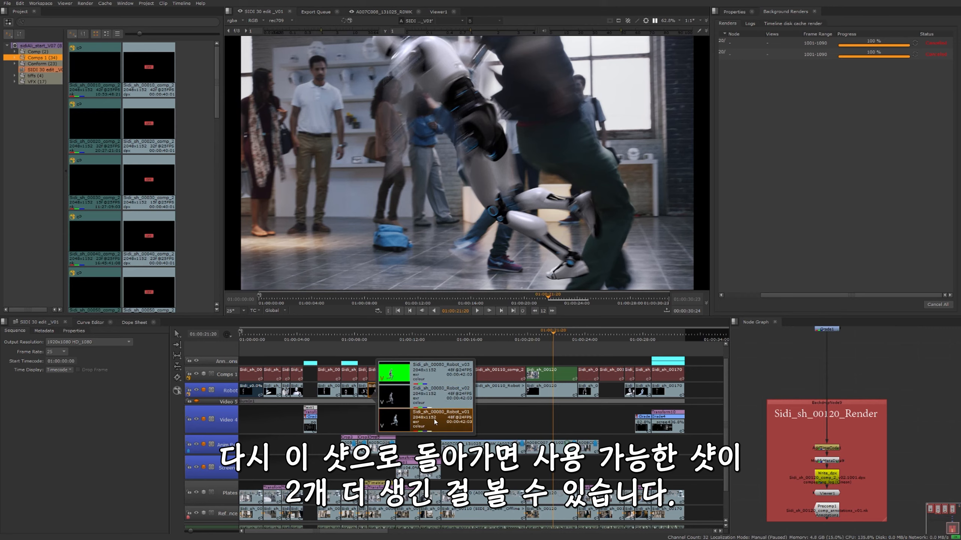
{"action": "left_click", "coordinate": [431, 373]}
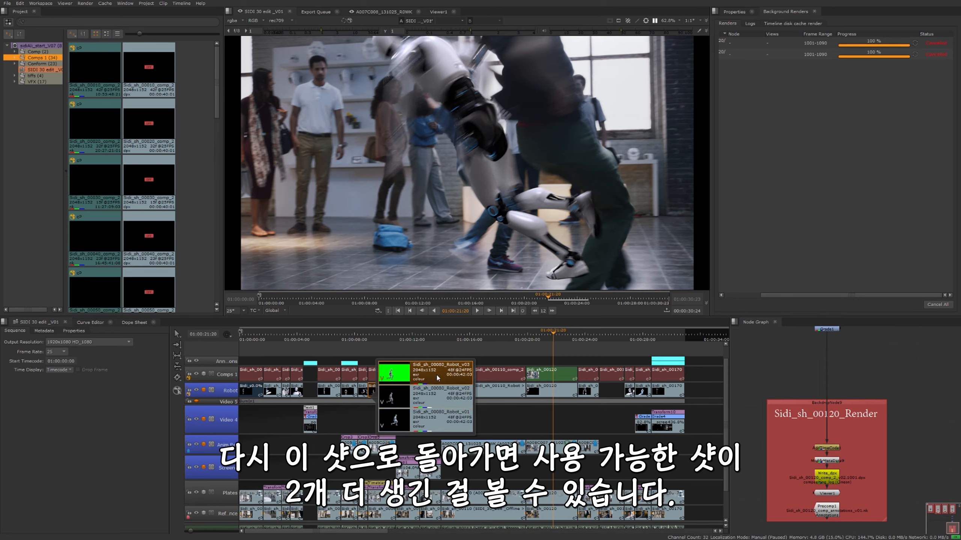
{"action": "left_click", "coordinate": [425, 354]}
{"action": "left_click", "coordinate": [426, 354]}
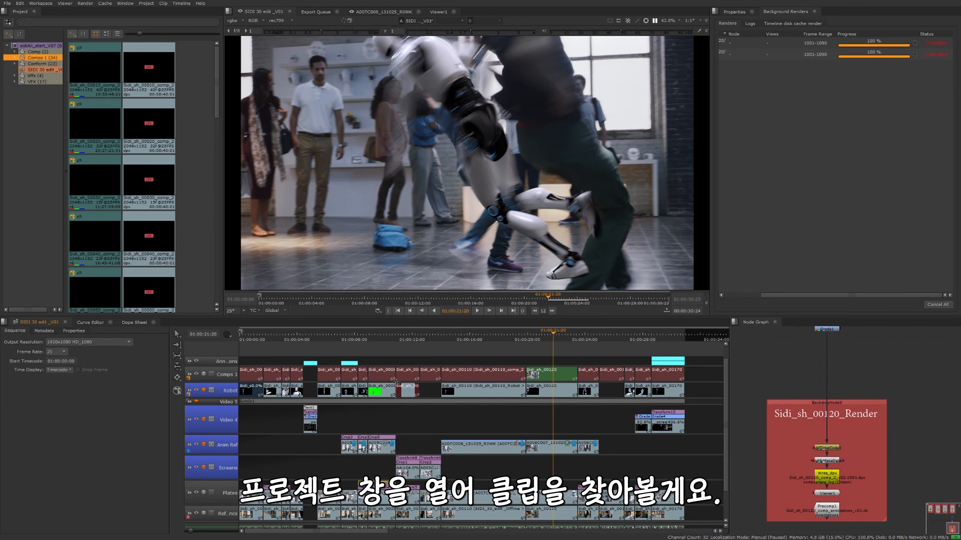
Find the green-screen Sidi_sh_00080_Robot clip in the whole project's bin and open it in the Versions Bin
{"action": "left_click", "coordinate": [384, 387]}
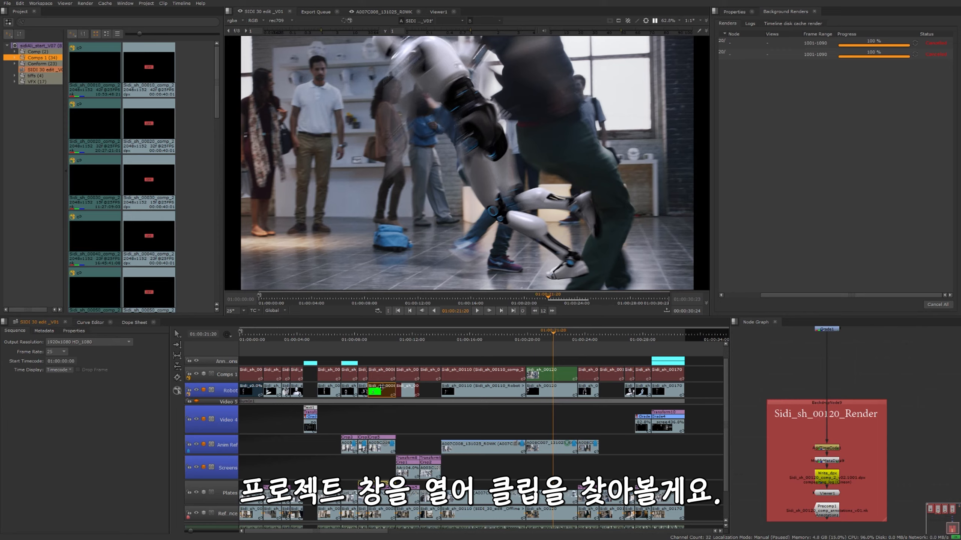
{"action": "left_click", "coordinate": [39, 45]}
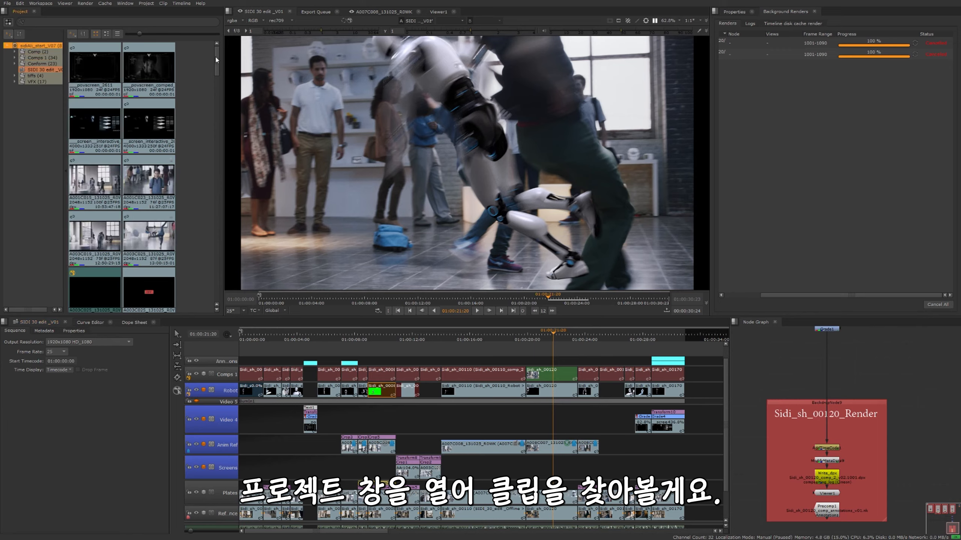
{"action": "left_click_drag", "start_coordinate": [217, 62], "coordinate": [213, 209]}
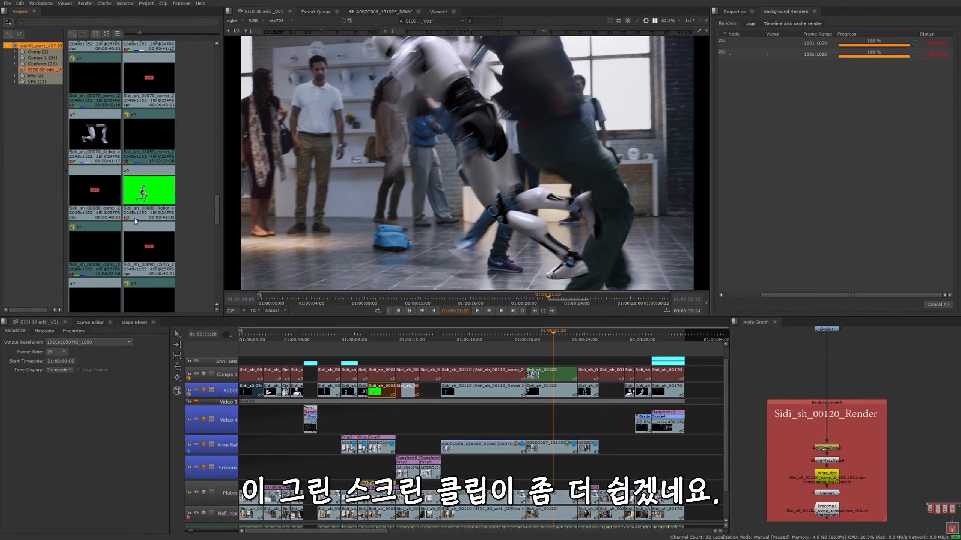
{"action": "left_click", "coordinate": [147, 193]}
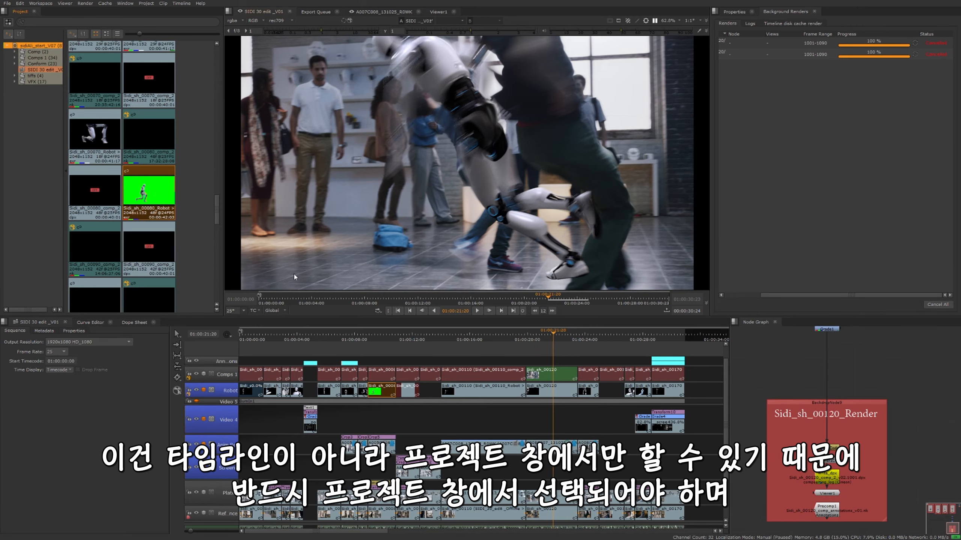
{"action": "right_click", "coordinate": [157, 199]}
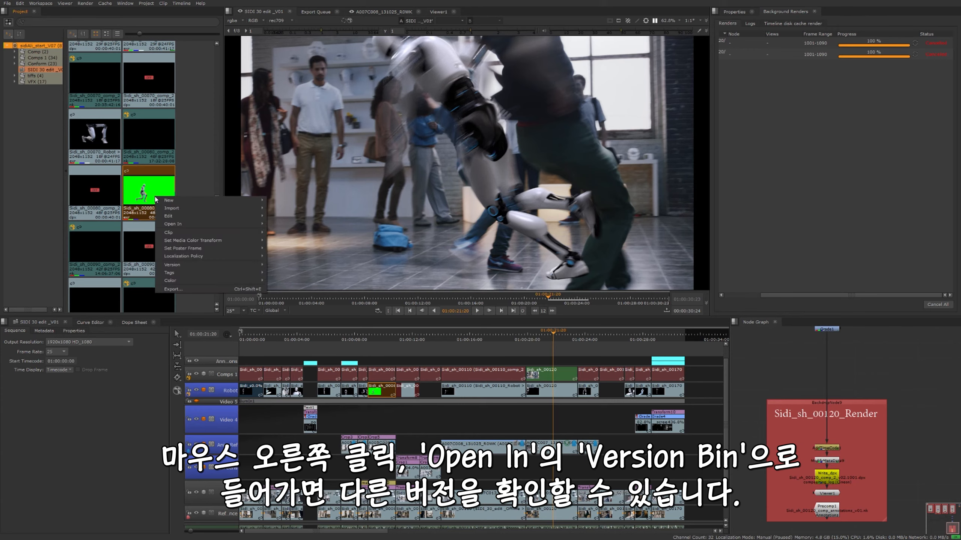
{"action": "mouse_move", "coordinate": [171, 233]}
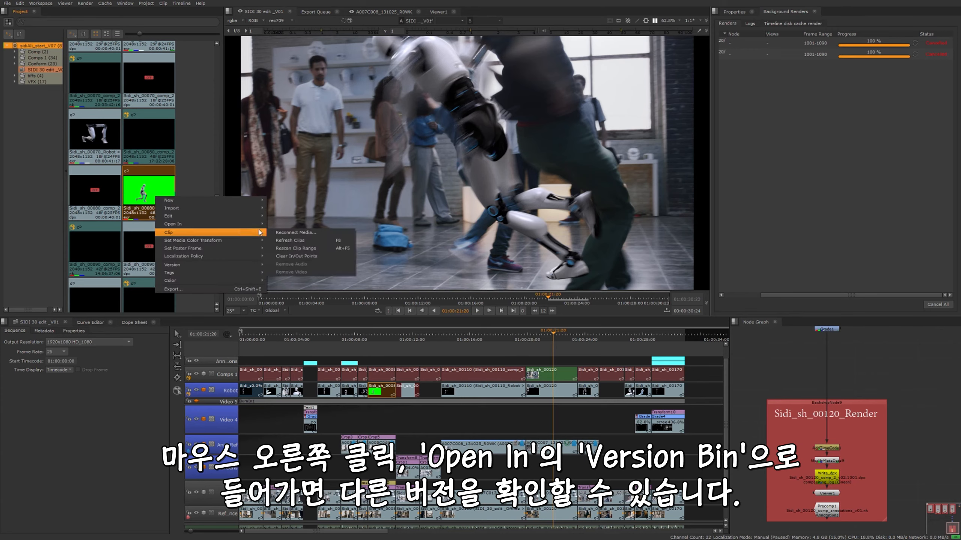
{"action": "mouse_move", "coordinate": [258, 225]}
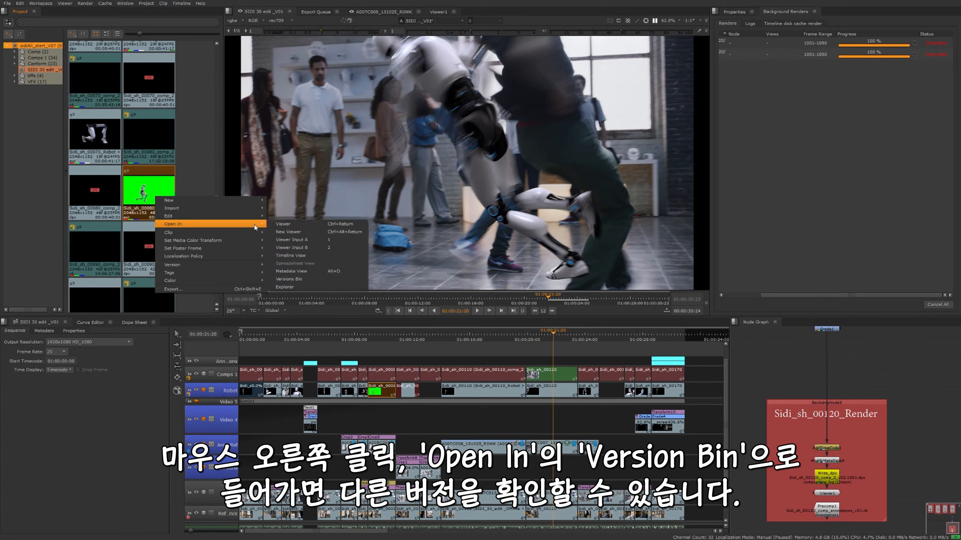
{"action": "left_click", "coordinate": [300, 279]}
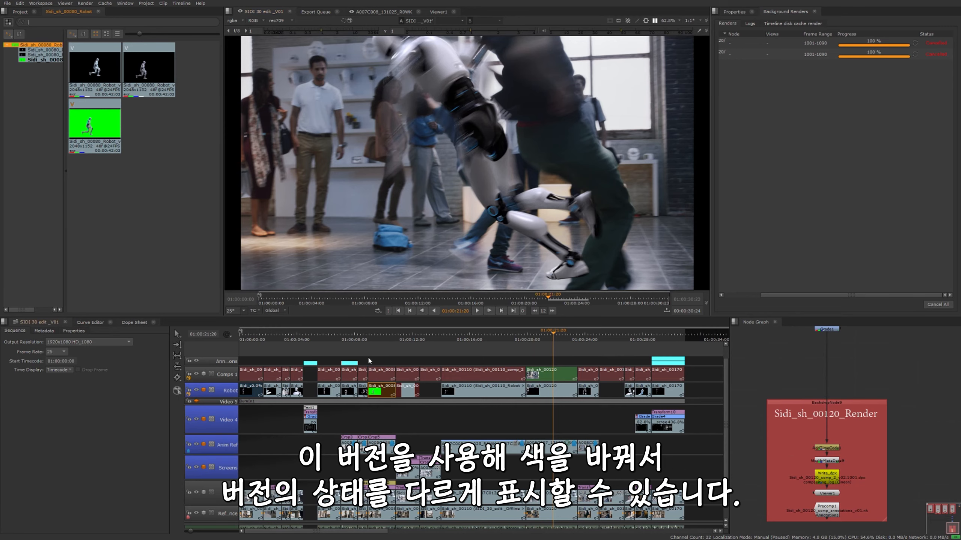
Colour the green-screen v03 version of the Sidi_sh_00080 Robot clip red in the Versions Bin
{"action": "left_click", "coordinate": [106, 92]}
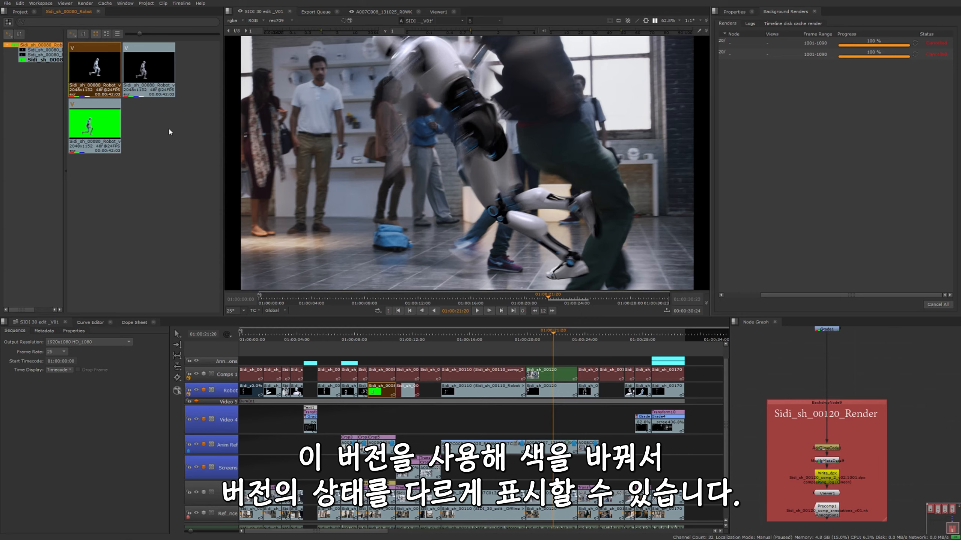
{"action": "right_click", "coordinate": [111, 93]}
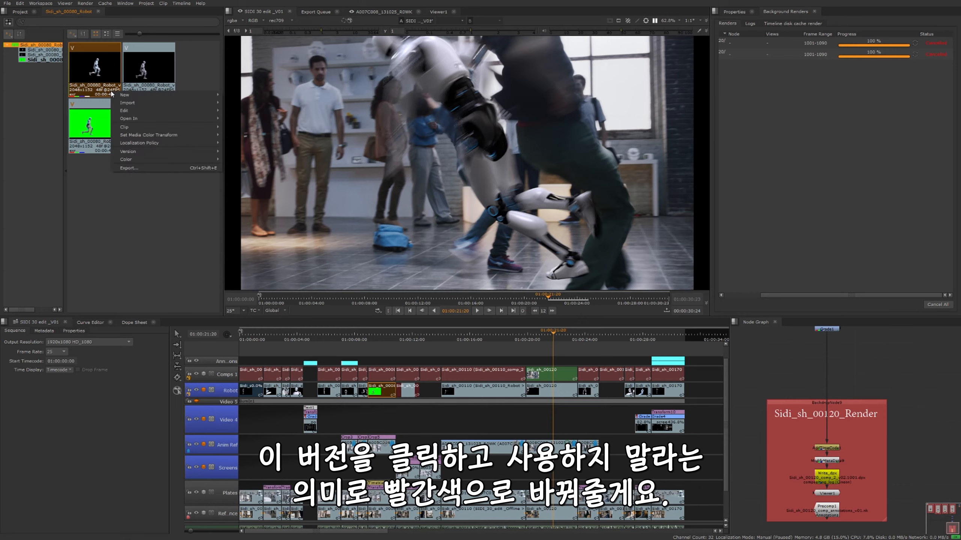
{"action": "right_click", "coordinate": [94, 130]}
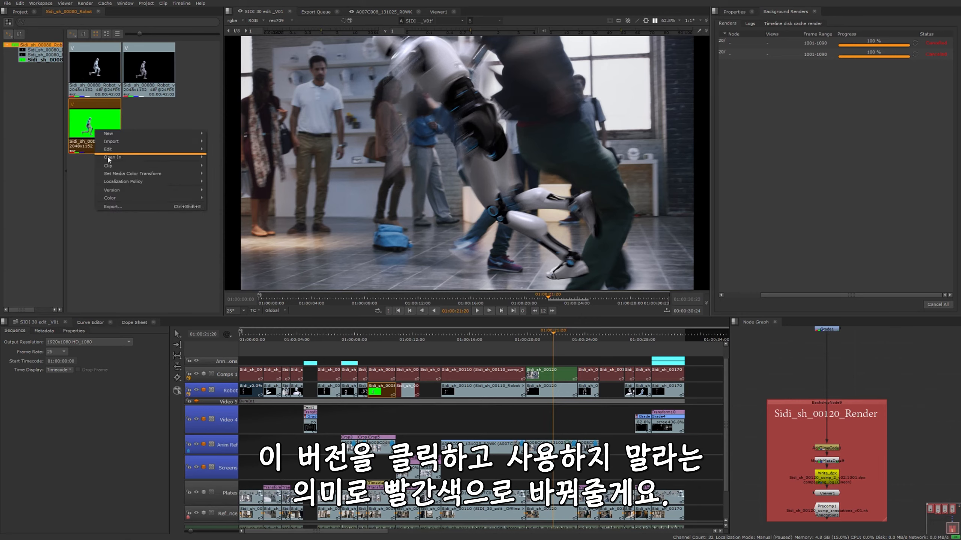
{"action": "mouse_move", "coordinate": [137, 190]}
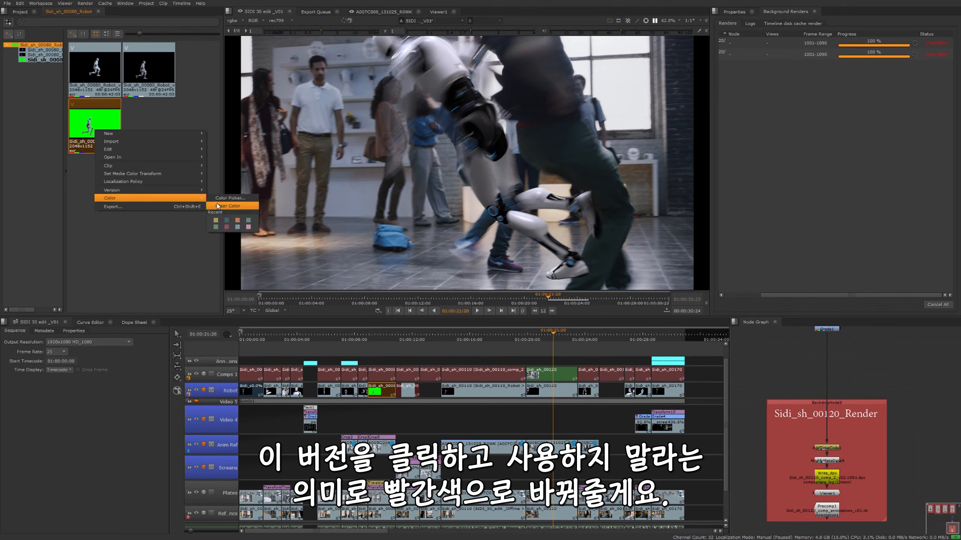
{"action": "left_click", "coordinate": [220, 200]}
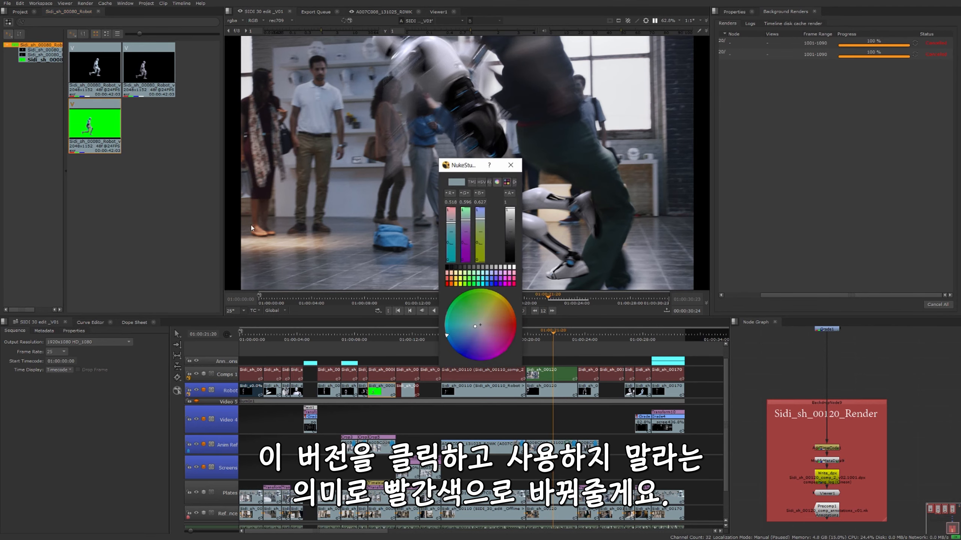
{"action": "left_click", "coordinate": [447, 285]}
{"action": "left_click", "coordinate": [511, 165]}
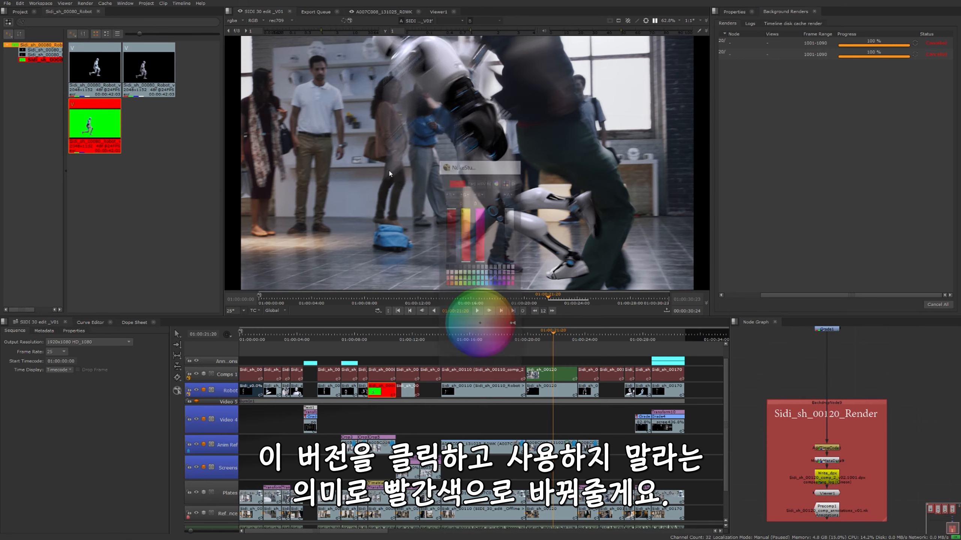
Colour the v02 version of the Sidi_sh_00080 Robot clip bright green in the Versions Bin
{"action": "left_click", "coordinate": [151, 77]}
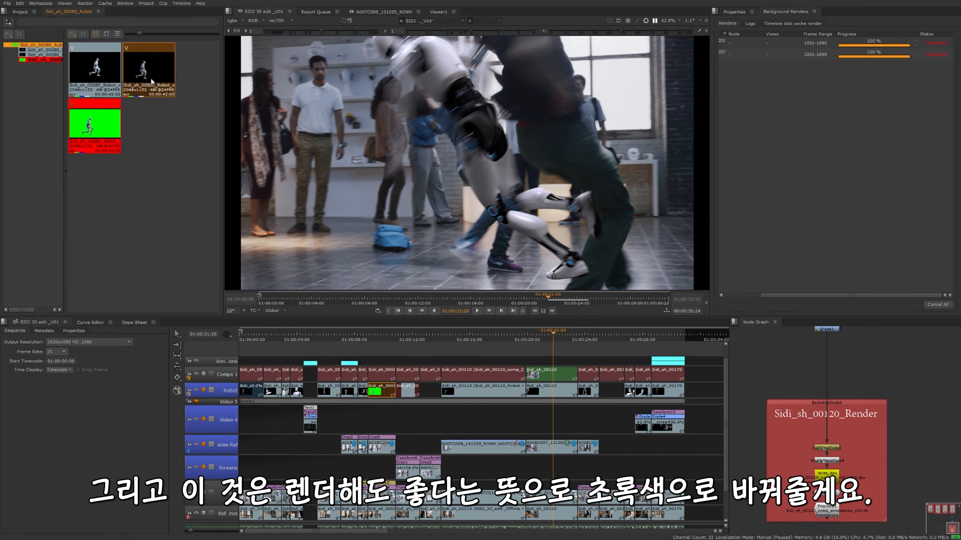
{"action": "right_click", "coordinate": [150, 76]}
{"action": "mouse_move", "coordinate": [170, 148]}
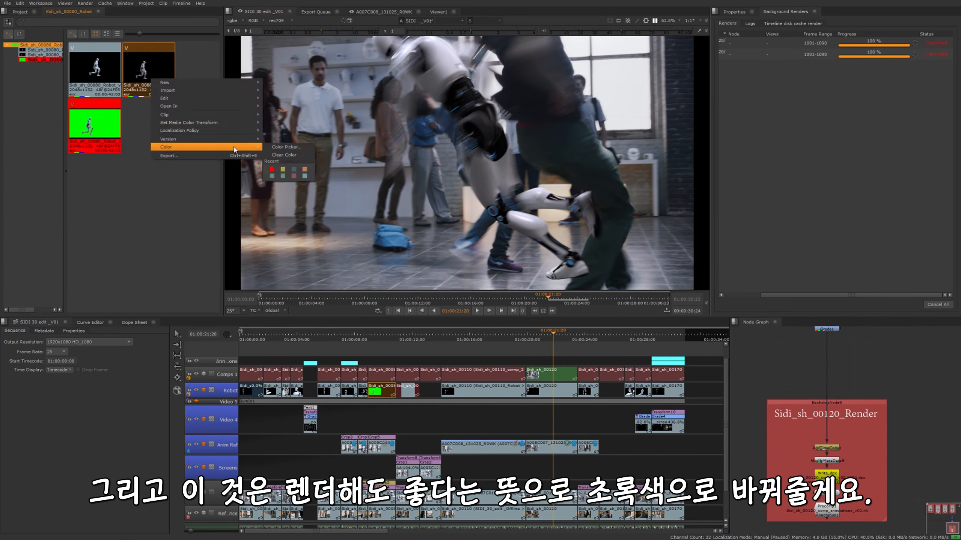
{"action": "left_click", "coordinate": [286, 146]}
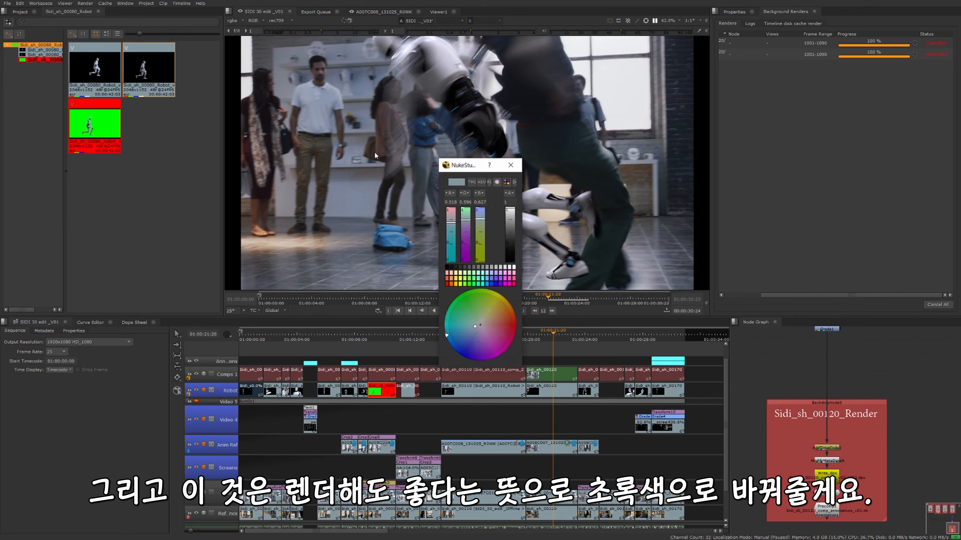
{"action": "left_click", "coordinate": [469, 283]}
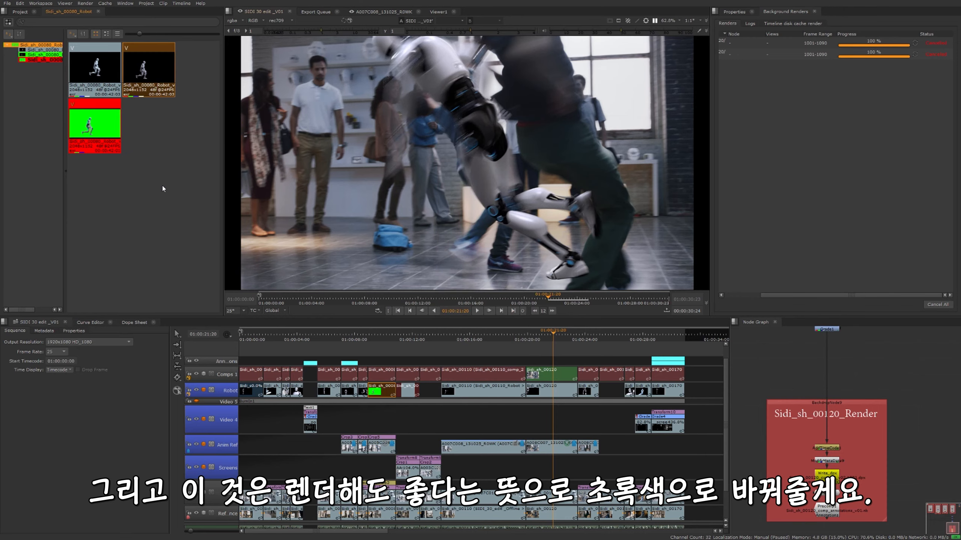
Colour the v01 version of the Sidi_sh_00080 Robot clip yellow in the Versions Bin
{"action": "left_click", "coordinate": [82, 71]}
{"action": "right_click", "coordinate": [82, 72]}
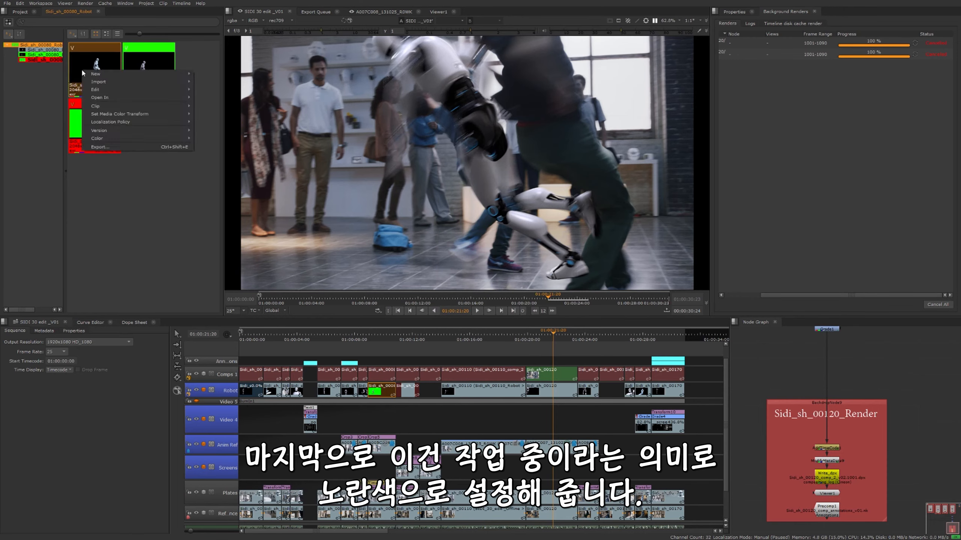
{"action": "mouse_move", "coordinate": [182, 139]}
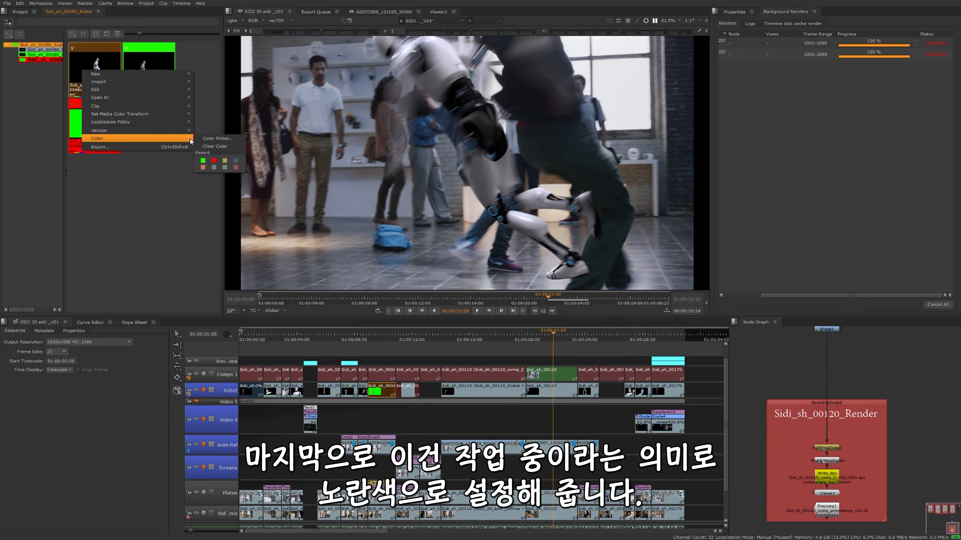
{"action": "left_click", "coordinate": [197, 139]}
{"action": "left_click", "coordinate": [454, 284]}
{"action": "left_click", "coordinate": [429, 394]}
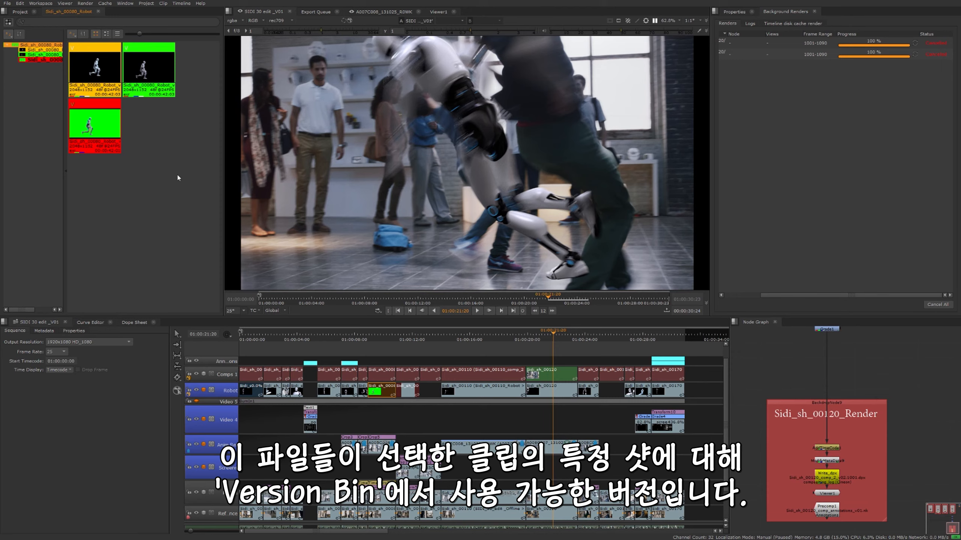
Switch the Sidi_sh_00080 clip on the Robot track to the green v02 version
{"action": "left_click", "coordinate": [392, 411]}
{"action": "left_click", "coordinate": [384, 393]}
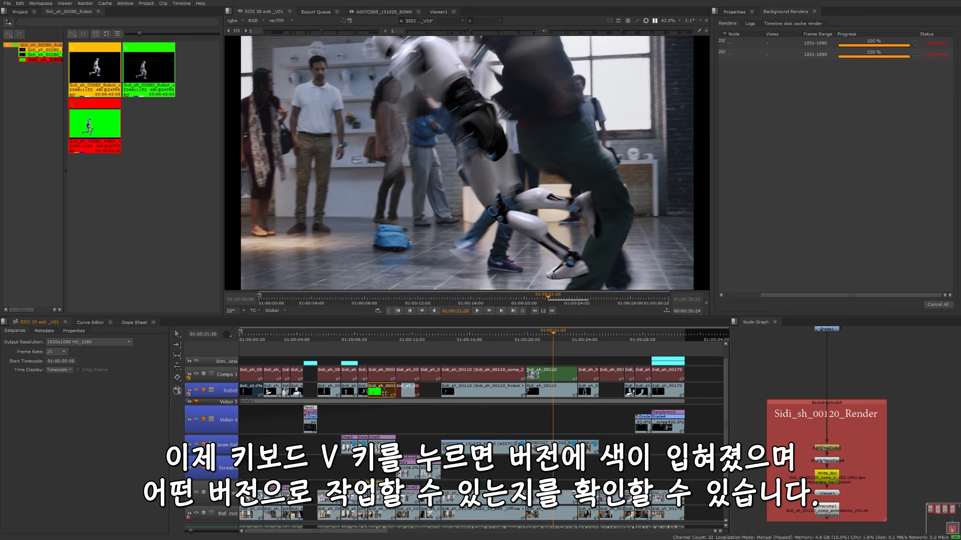
{"action": "key", "text": "v"}
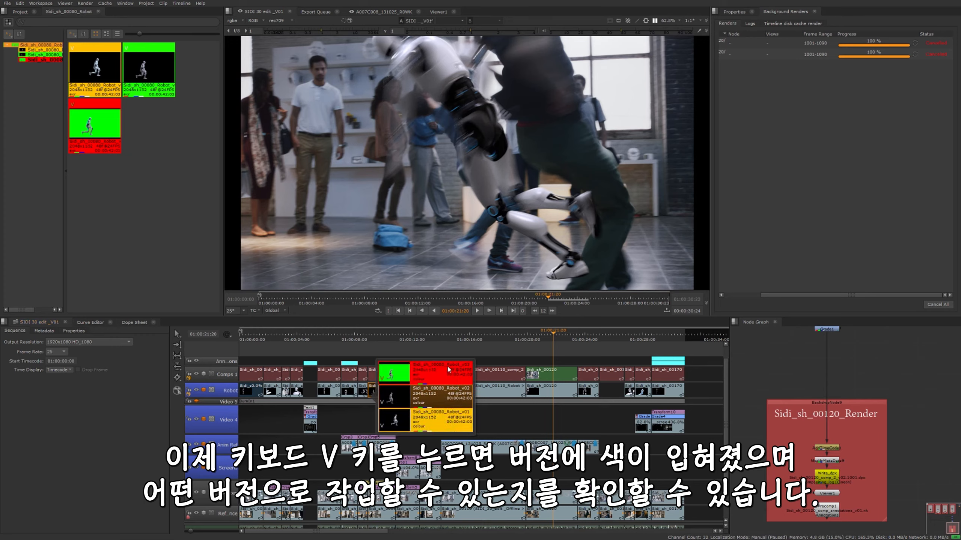
{"action": "left_click", "coordinate": [445, 396]}
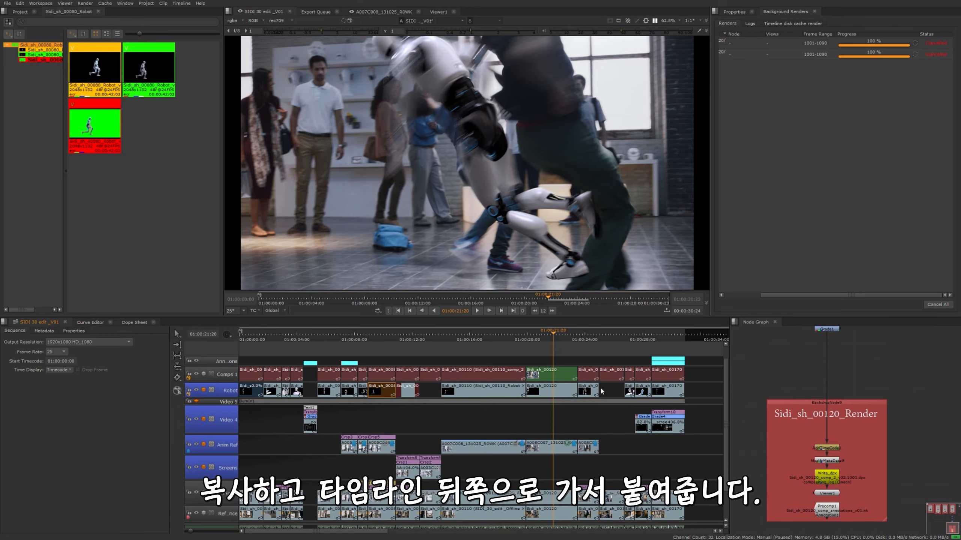
Paste a copy of the Sidi_sh_00080 Robot clip at the end of the edit, at 01:00:30:23 on the Robot track
{"action": "left_click", "coordinate": [672, 336]}
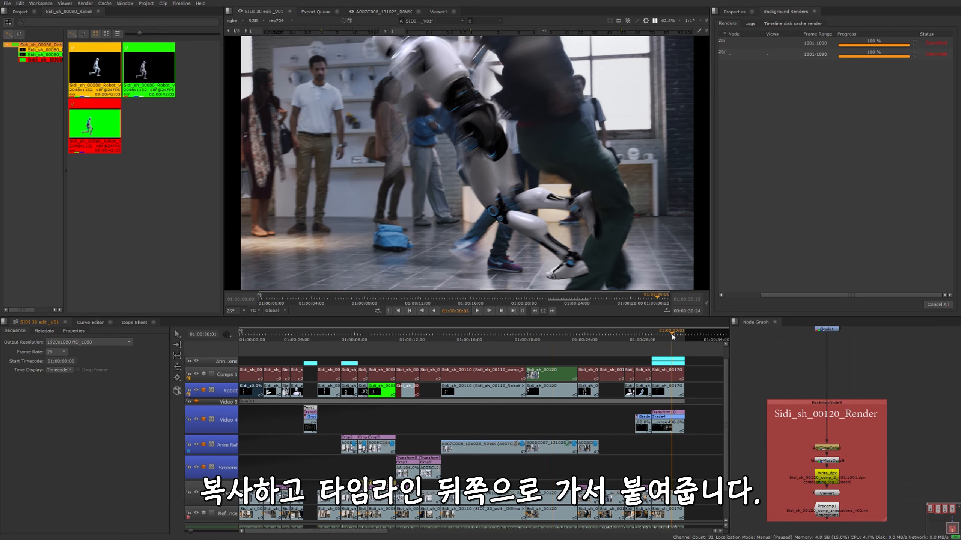
{"action": "left_click_drag", "start_coordinate": [672, 336], "coordinate": [687, 338]}
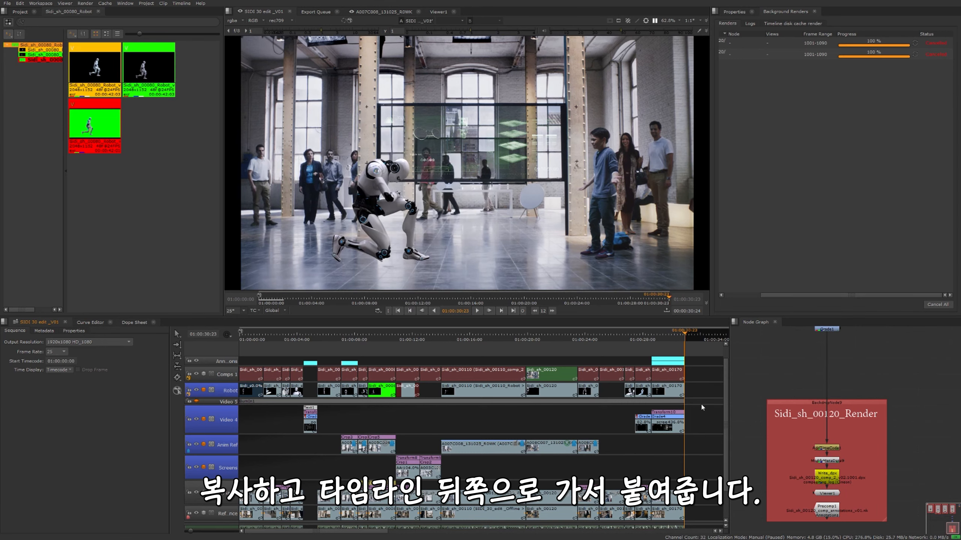
{"action": "key", "text": "ctrl+v"}
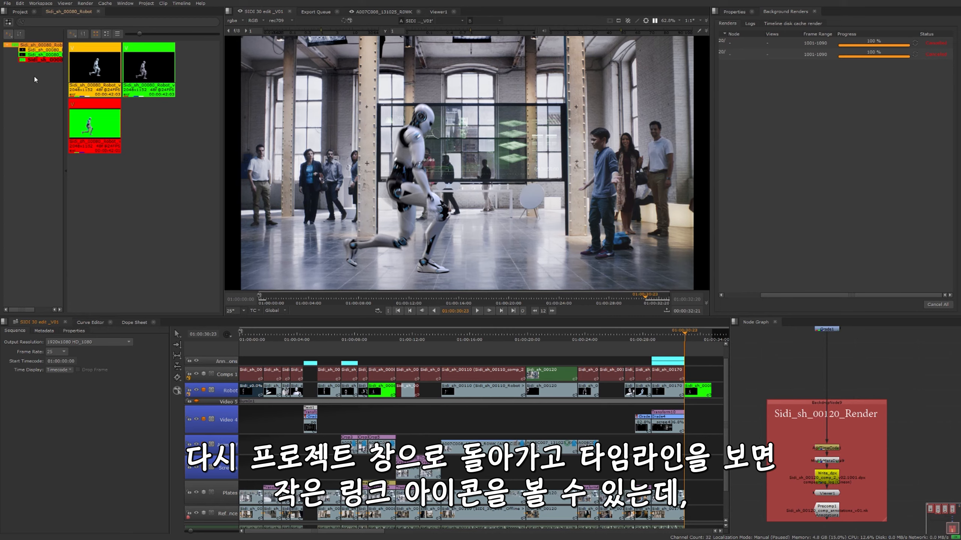
Examine the version link options of the Sidi_sh_00080_Robot clip in the project bin and try stepping its version up
{"action": "left_click", "coordinate": [21, 11]}
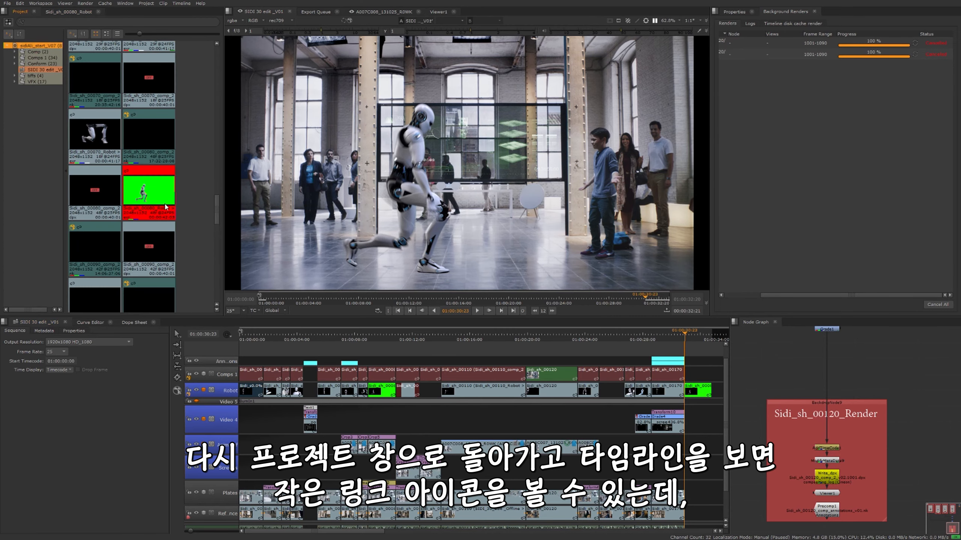
{"action": "scroll", "coordinate": [344, 404], "scroll_direction": "up", "scroll_amount": 1}
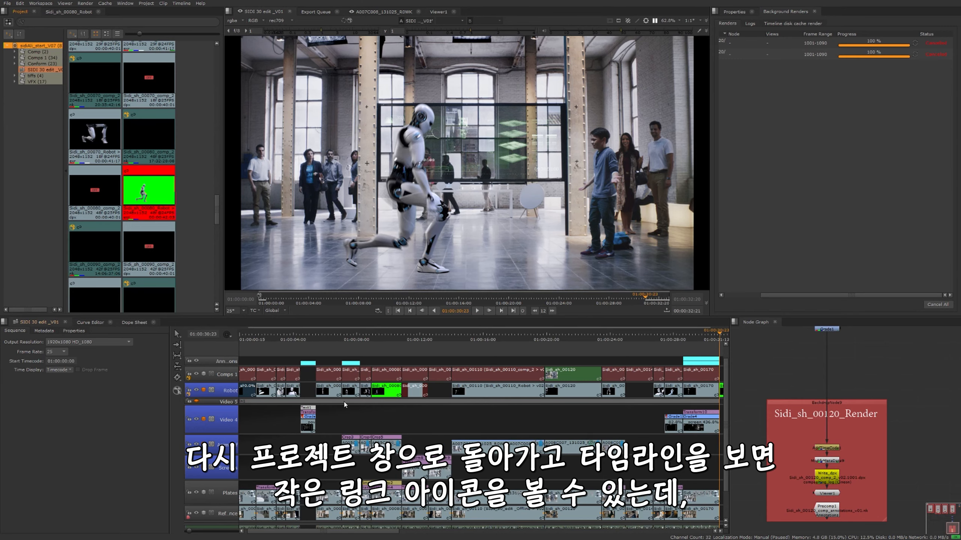
{"action": "scroll", "coordinate": [346, 399], "scroll_direction": "down", "scroll_amount": 1}
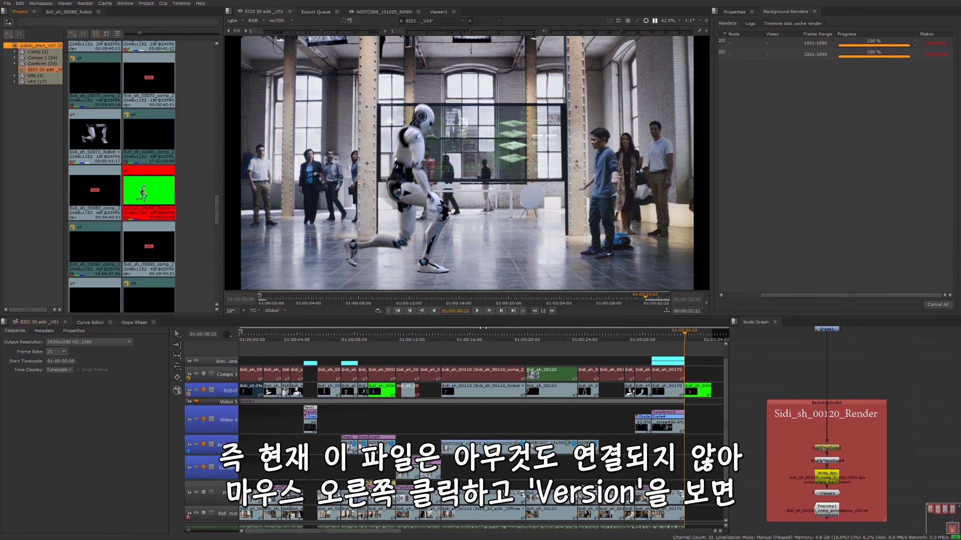
{"action": "right_click", "coordinate": [156, 197]}
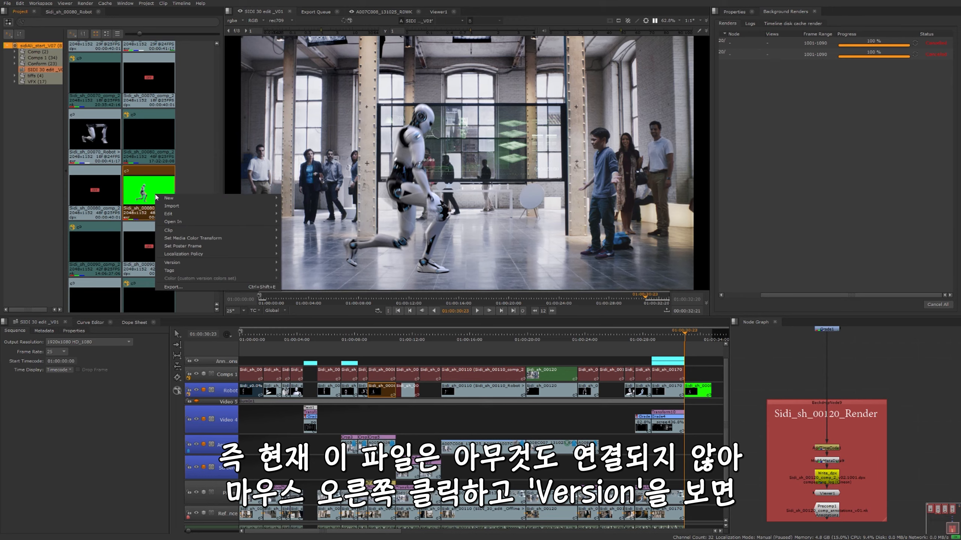
{"action": "mouse_move", "coordinate": [183, 262]}
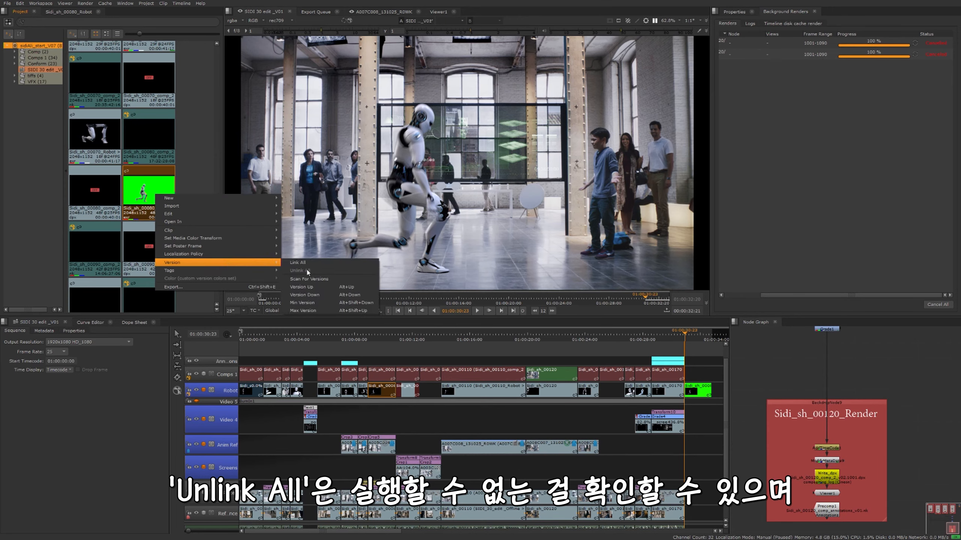
{"action": "left_click", "coordinate": [442, 351]}
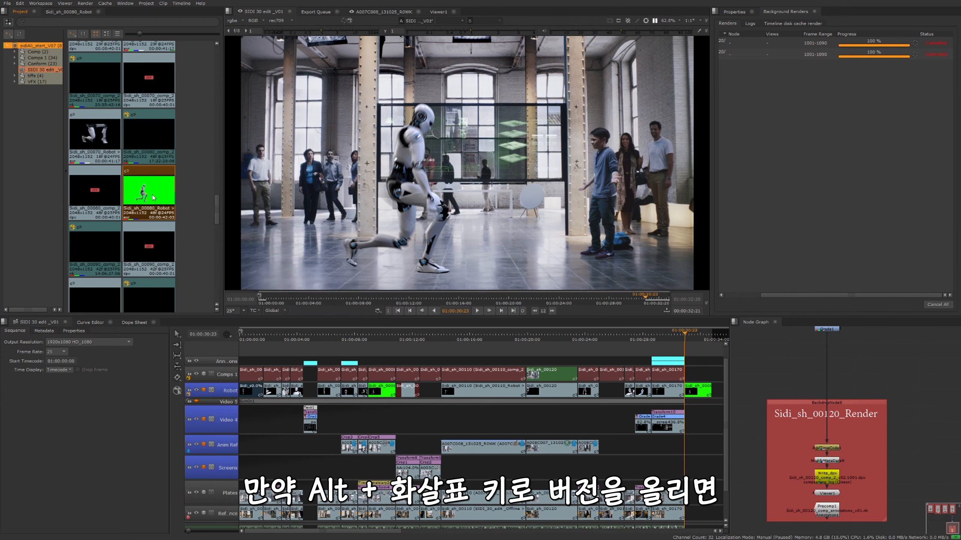
{"action": "key", "text": "alt+Up"}
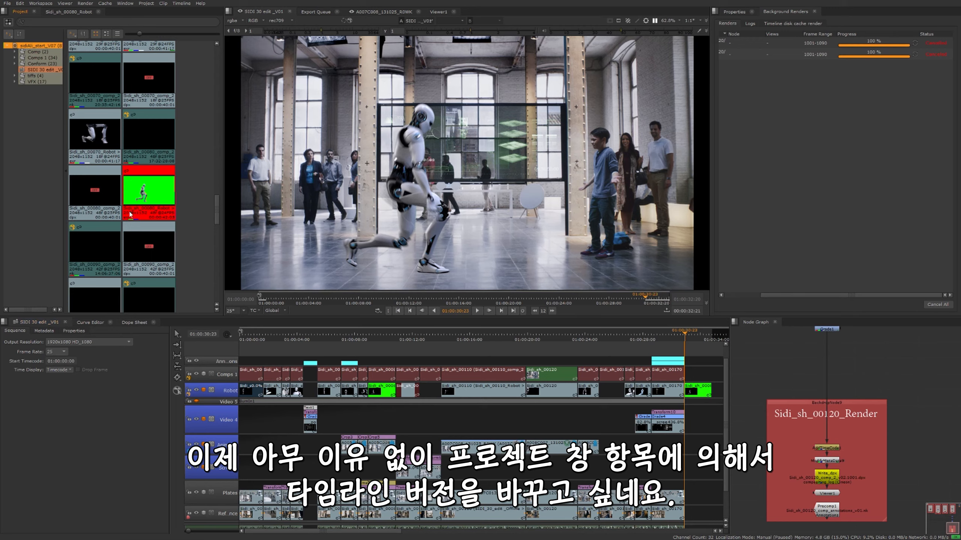
Link all versions of the Sidi_sh_00080_Robot bin clip to the timeline and step it down to the yellow v01 version
{"action": "right_click", "coordinate": [145, 198]}
{"action": "mouse_move", "coordinate": [170, 267]}
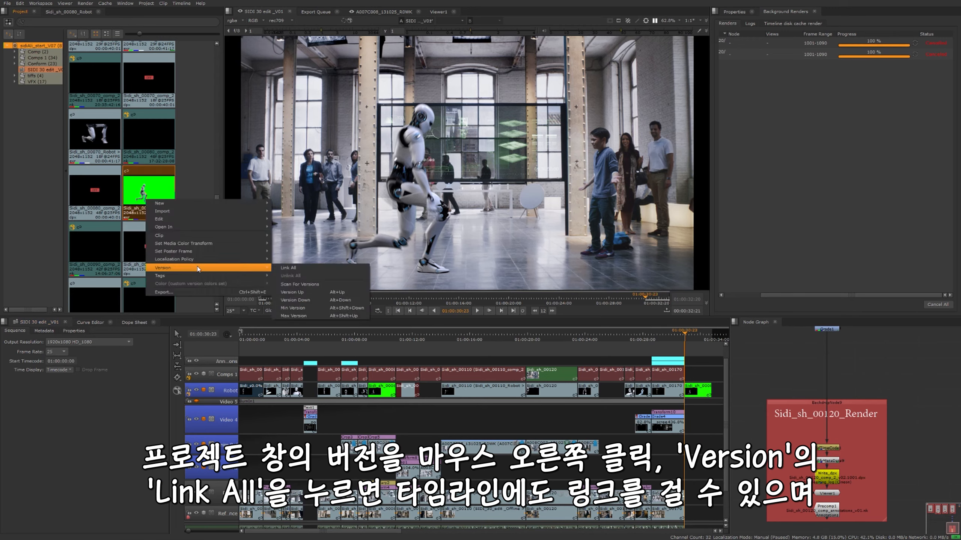
{"action": "left_click", "coordinate": [288, 267]}
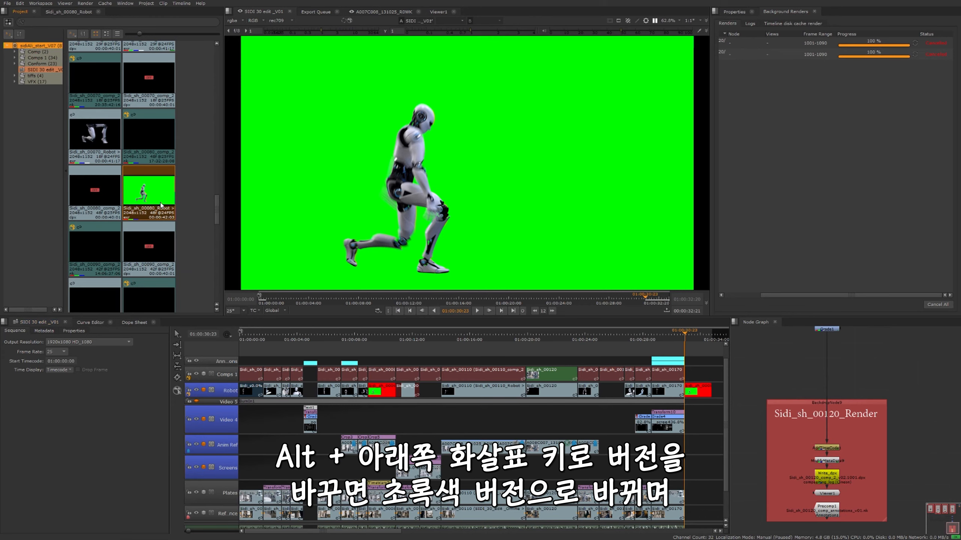
{"action": "key", "text": "alt+Down"}
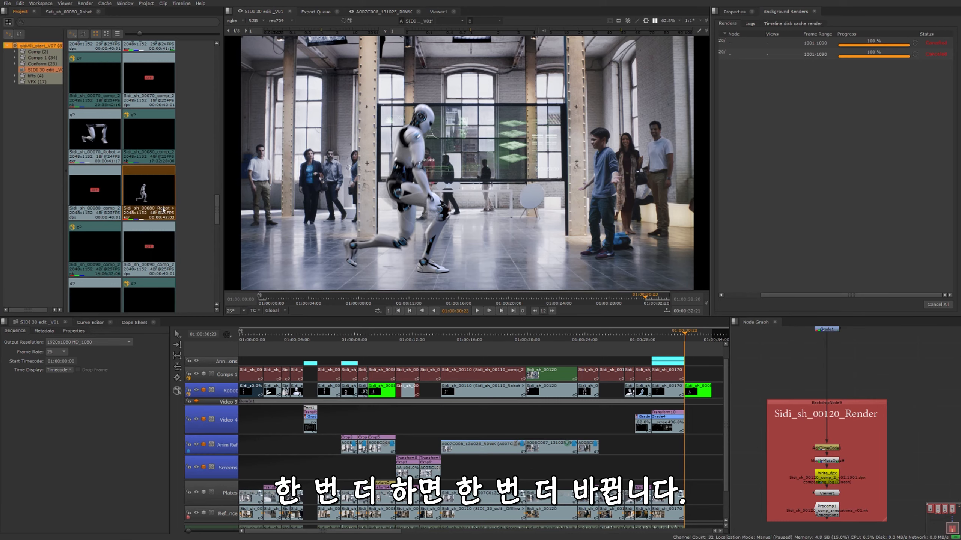
{"action": "key", "text": "alt+Down"}
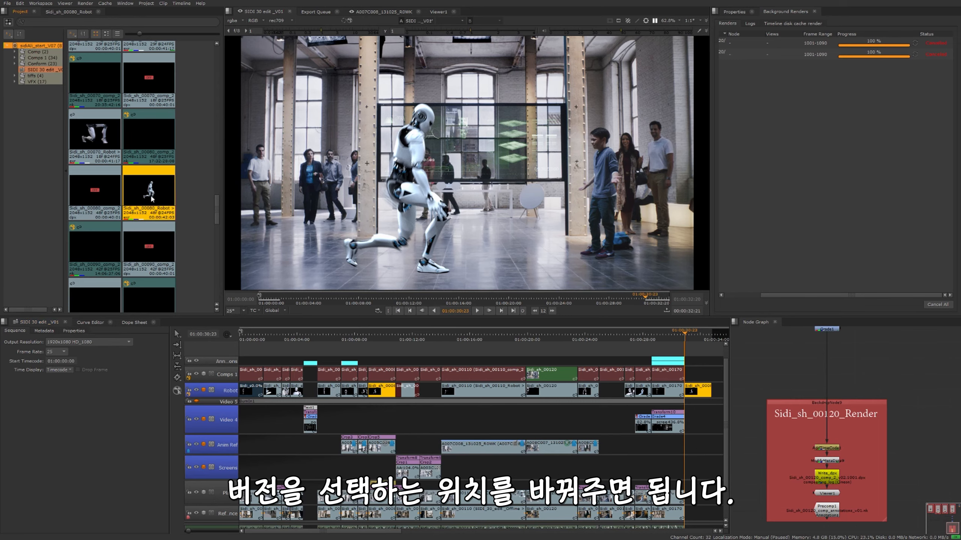
Unlink the version of the original Sidi_sh_00080 clip on the Robot track and relink it using the track item version
{"action": "right_click", "coordinate": [387, 394]}
{"action": "mouse_move", "coordinate": [473, 340]}
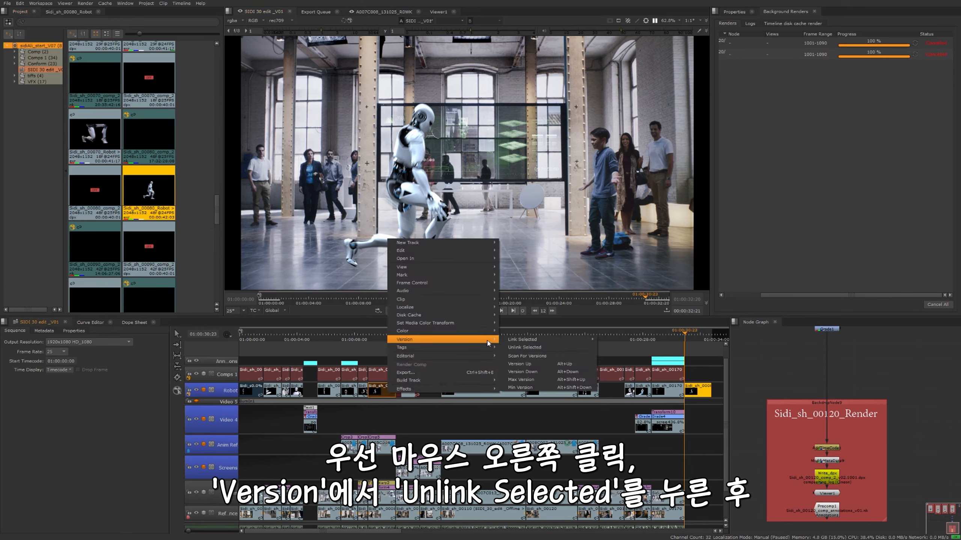
{"action": "left_click", "coordinate": [527, 347]}
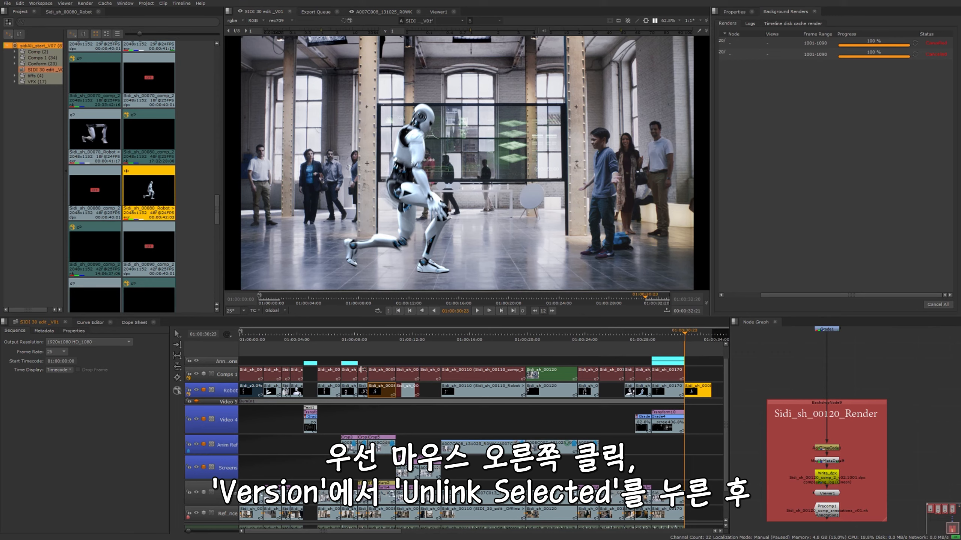
{"action": "right_click", "coordinate": [382, 391]}
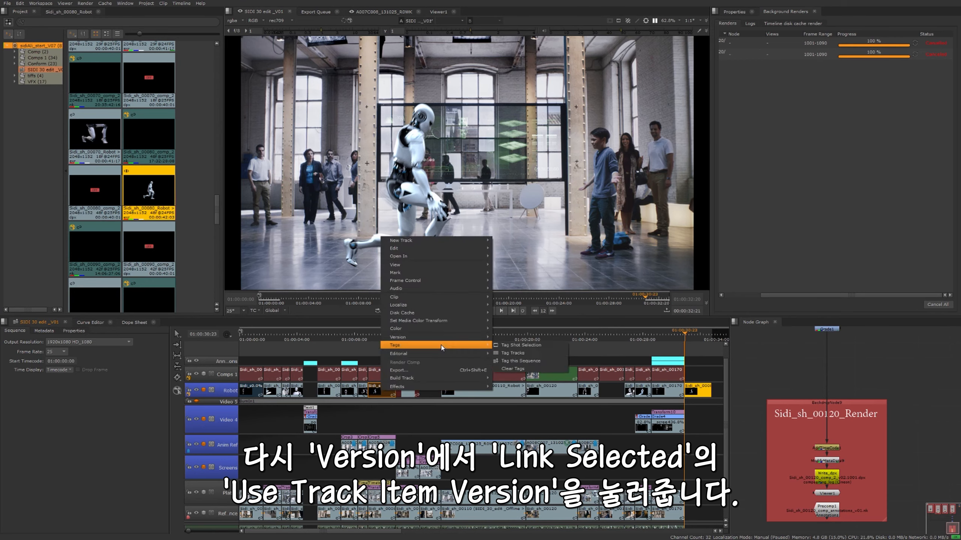
{"action": "mouse_move", "coordinate": [438, 337]}
{"action": "mouse_move", "coordinate": [548, 337]}
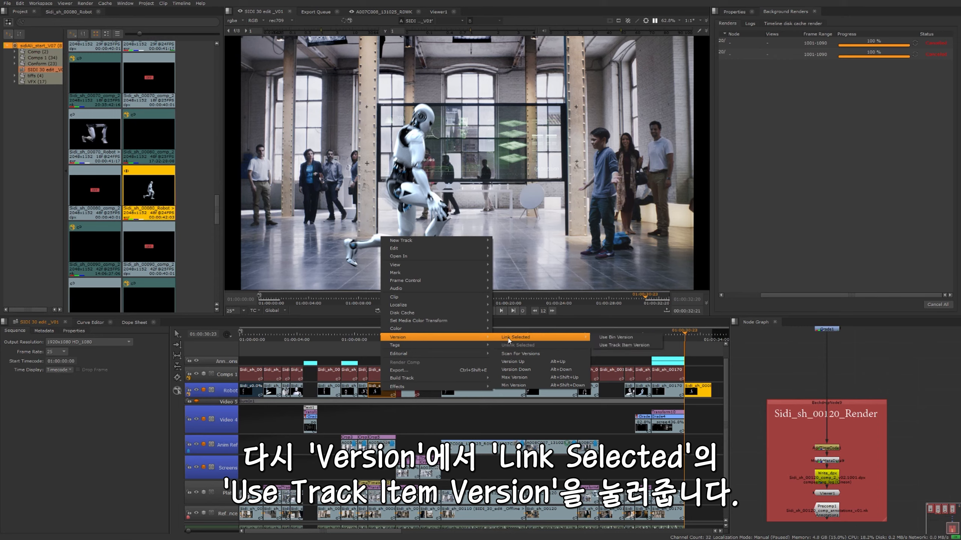
{"action": "left_click", "coordinate": [620, 344]}
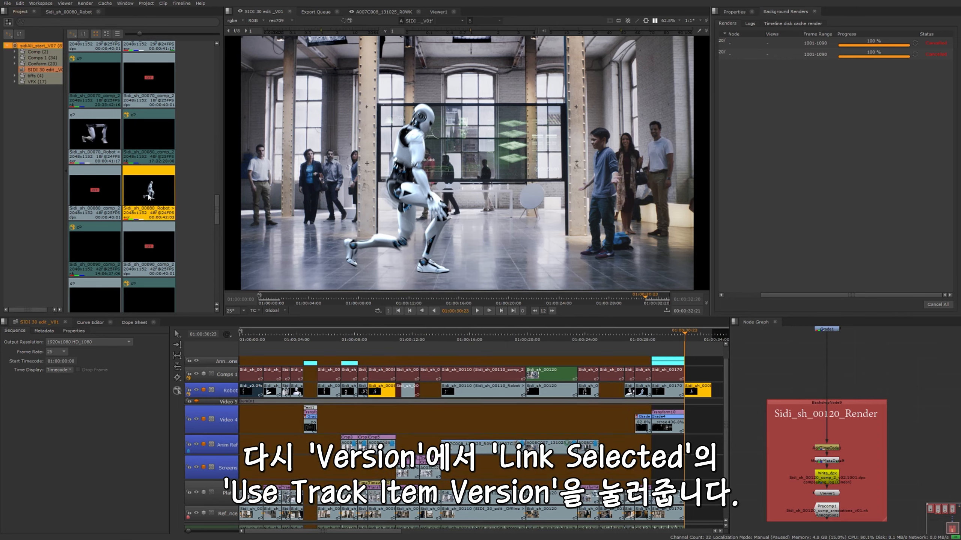
Step the original Sidi_sh_00080 clip on the Robot track up to the green version
{"action": "left_click", "coordinate": [390, 391]}
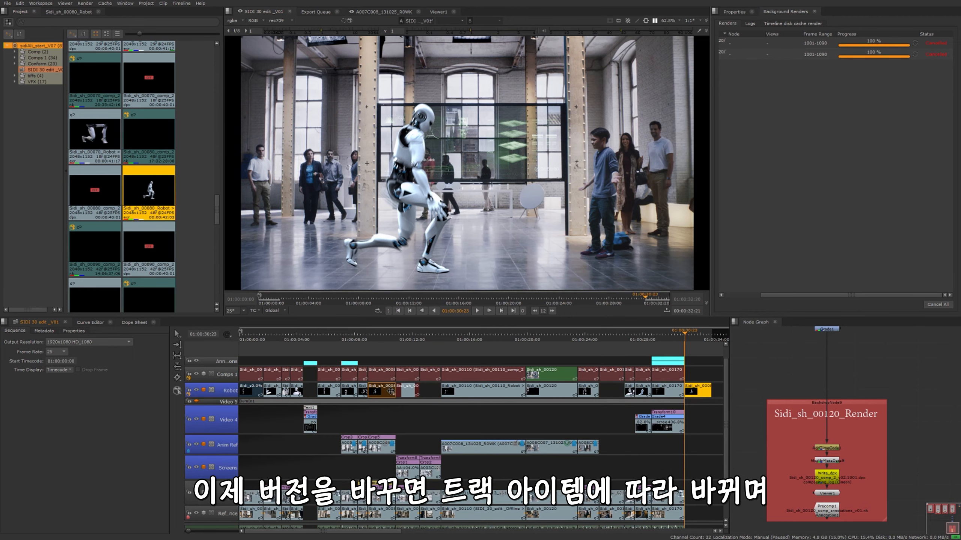
{"action": "key", "text": "alt+Up"}
{"action": "left_click", "coordinate": [385, 353]}
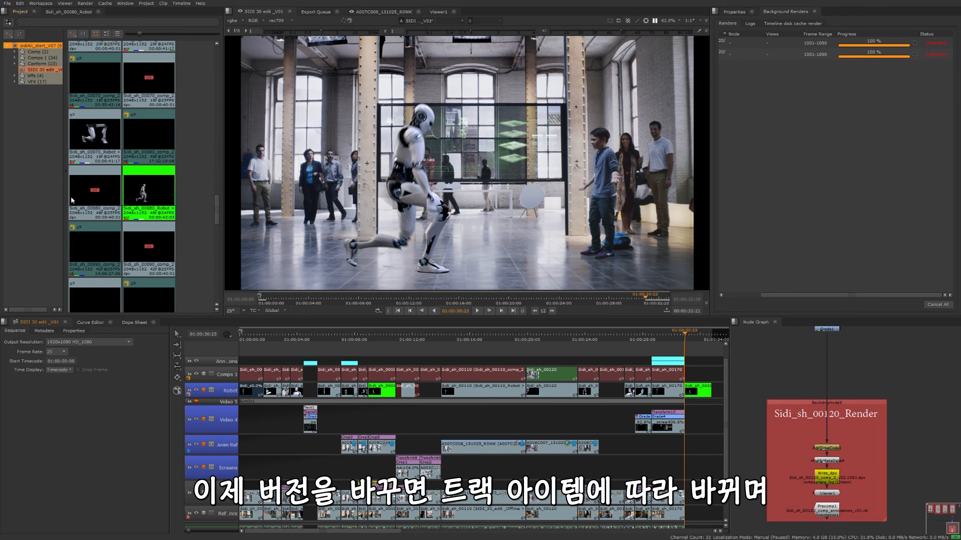
Unlink all versions of the Sidi_sh_00080_Robot clip in the project bin from the timeline
{"action": "left_click", "coordinate": [155, 185]}
{"action": "right_click", "coordinate": [155, 186]}
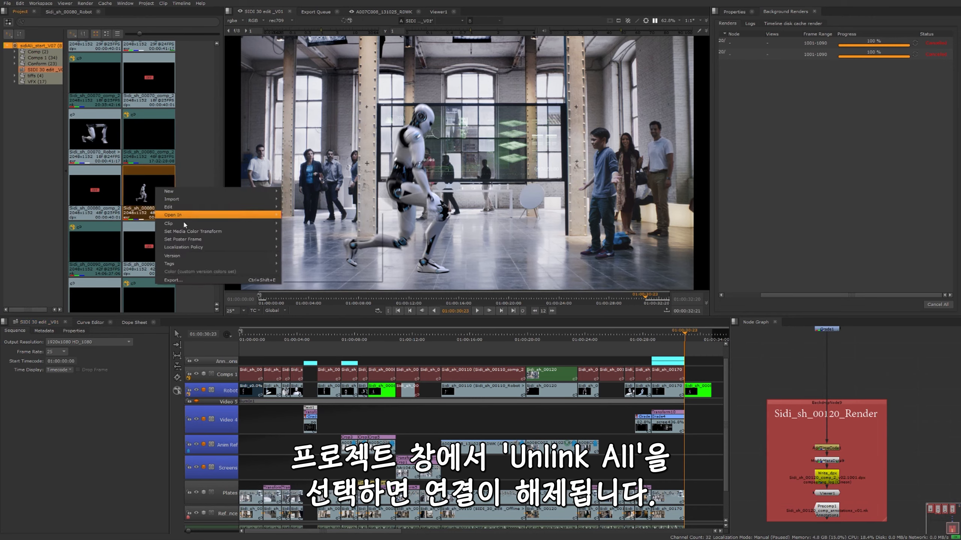
{"action": "left_click", "coordinate": [322, 262]}
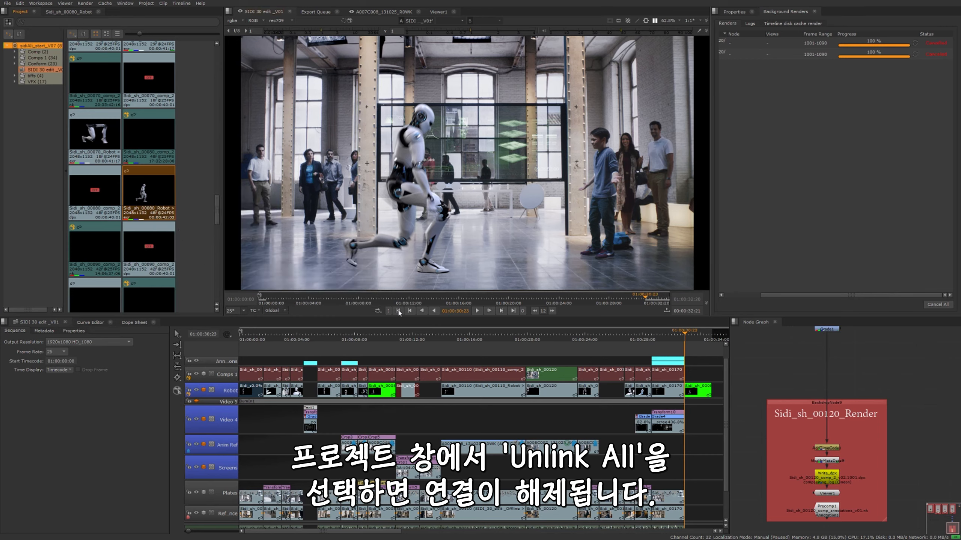
Relink the original Sidi_sh_00080 clip on the Robot track using the bin version
{"action": "left_click", "coordinate": [385, 391]}
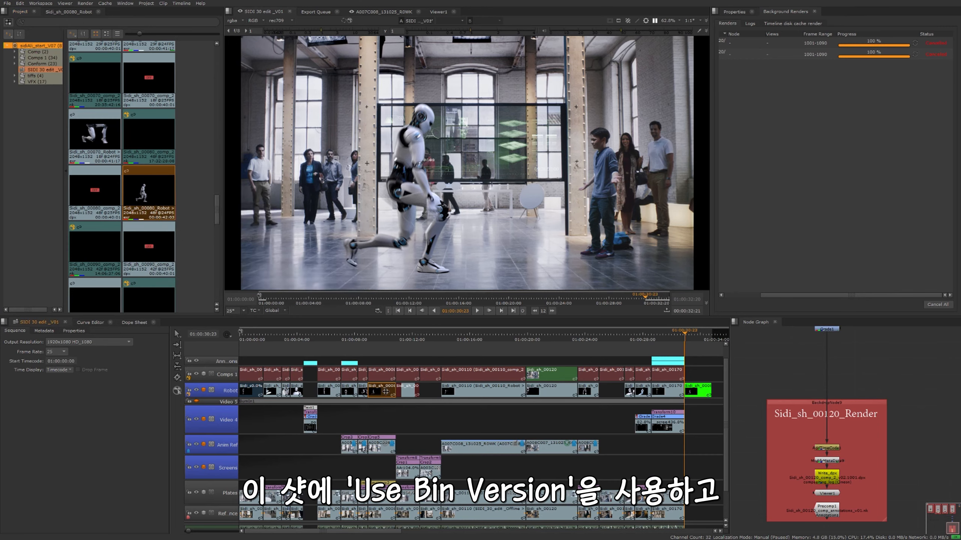
{"action": "right_click", "coordinate": [385, 392]}
{"action": "mouse_move", "coordinate": [479, 342]}
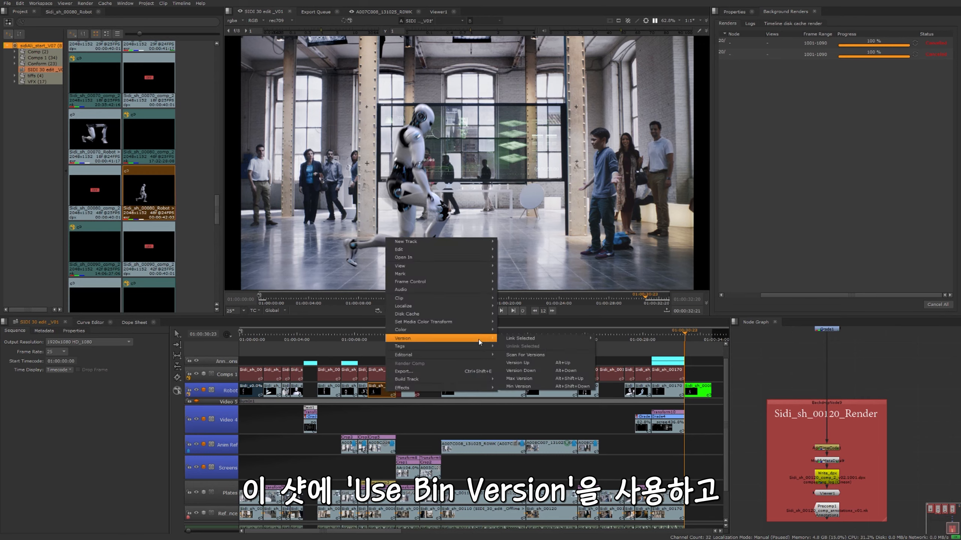
{"action": "mouse_move", "coordinate": [529, 338]}
{"action": "left_click", "coordinate": [627, 339]}
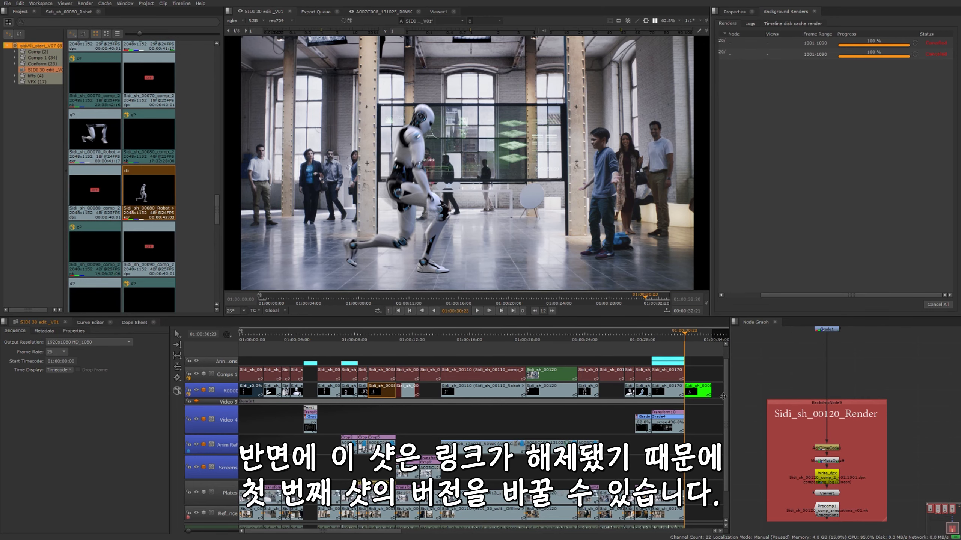
Step the Sidi_sh_00080_Robot clip in the project bin down to the yellow version
{"action": "left_click", "coordinate": [453, 350]}
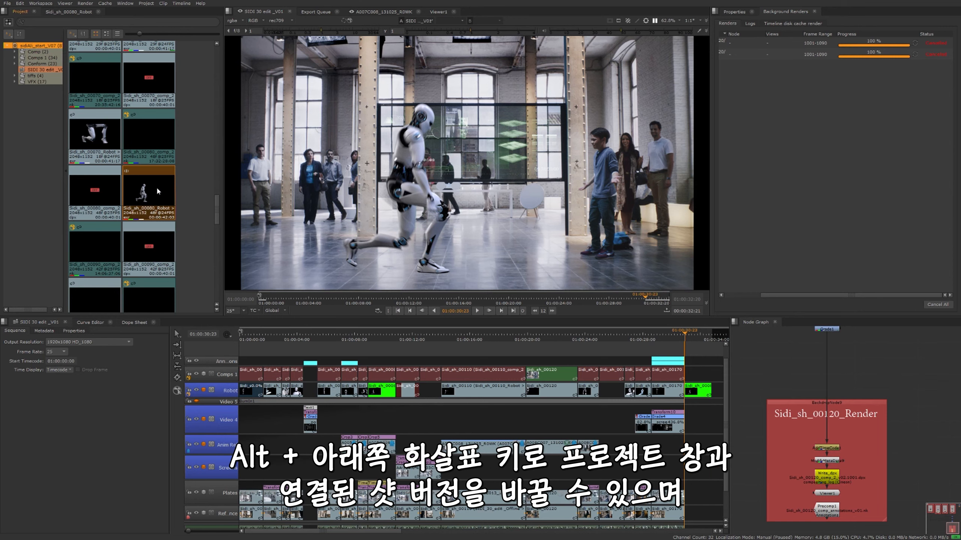
{"action": "key", "text": "alt+Down"}
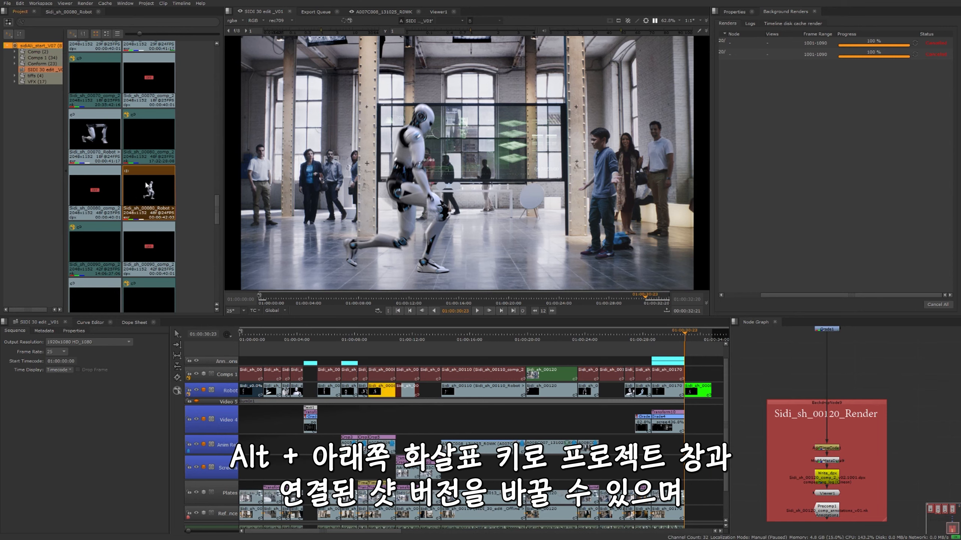
{"action": "left_click", "coordinate": [194, 193]}
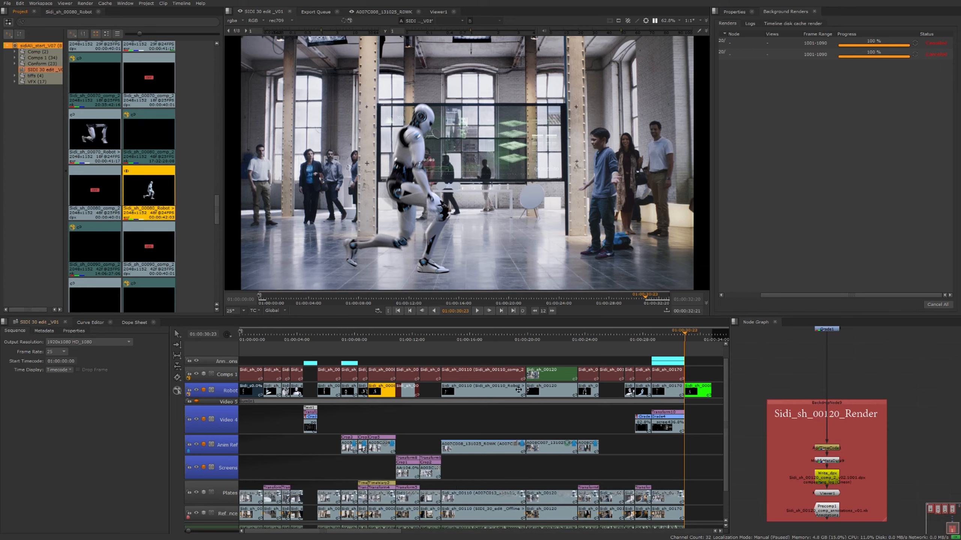
Step the copied Sidi_sh_00080 clip at the end of the Robot track through its versions and return it to green
{"action": "key", "text": "alt+Down"}
{"action": "key", "text": "alt+Up"}
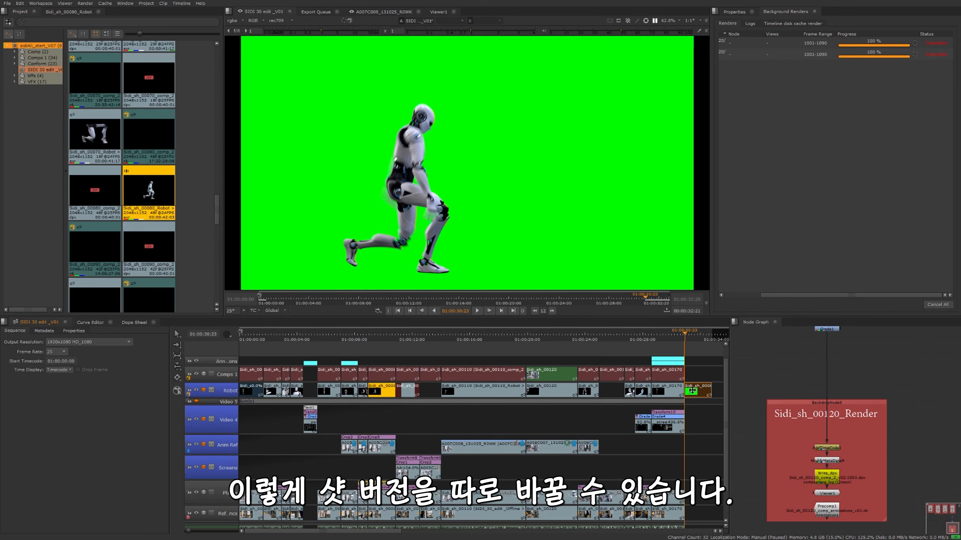
{"action": "key", "text": "alt+Down"}
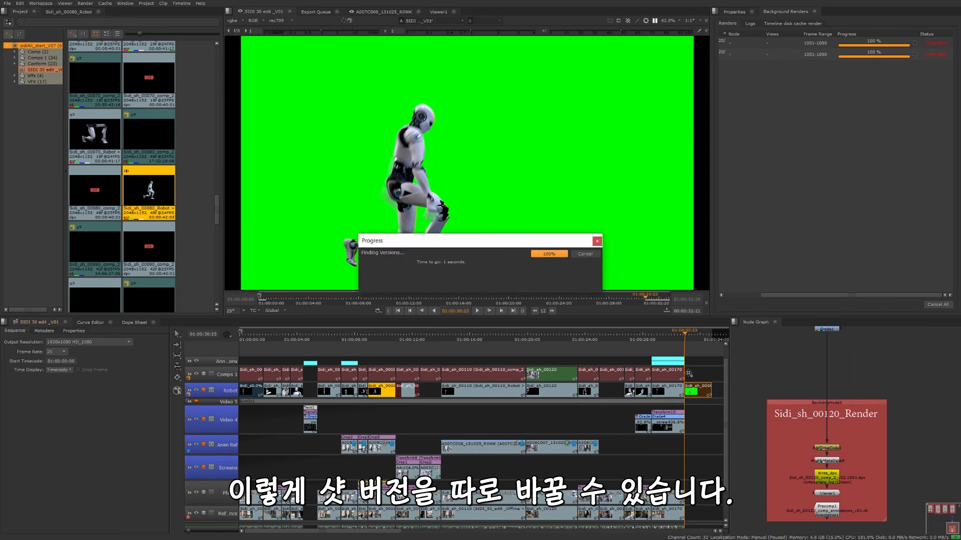
{"action": "key", "text": "alt+Up"}
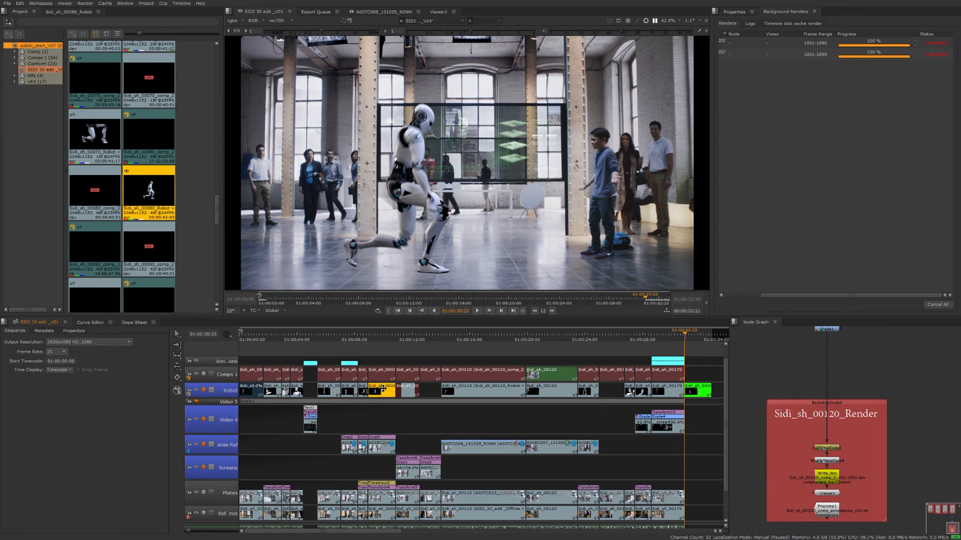
Step the original Sidi_sh_00080 clip on the Robot track up through the green version to the red one
{"action": "left_click", "coordinate": [383, 388]}
{"action": "key", "text": "alt+Up"}
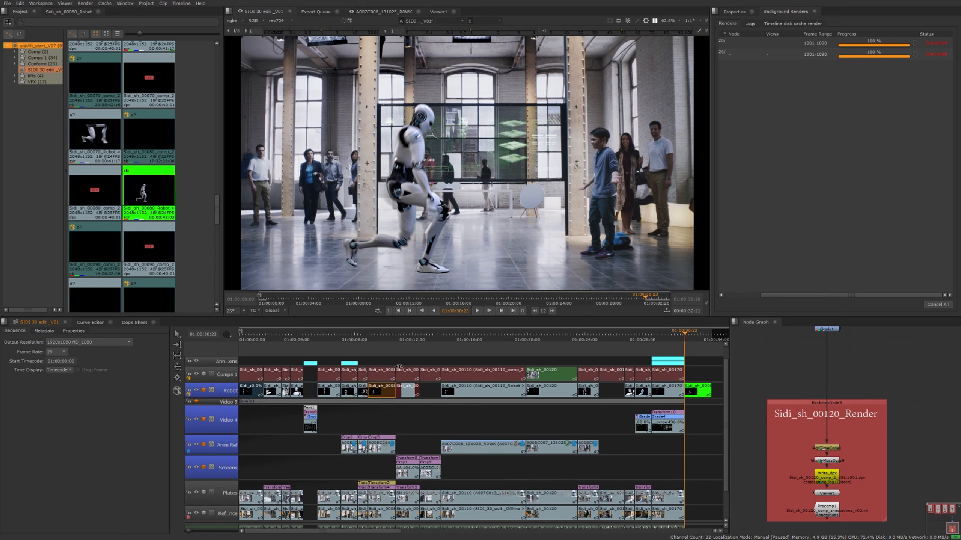
{"action": "left_click", "coordinate": [387, 360]}
{"action": "left_click", "coordinate": [386, 392]}
{"action": "key", "text": "alt+Up"}
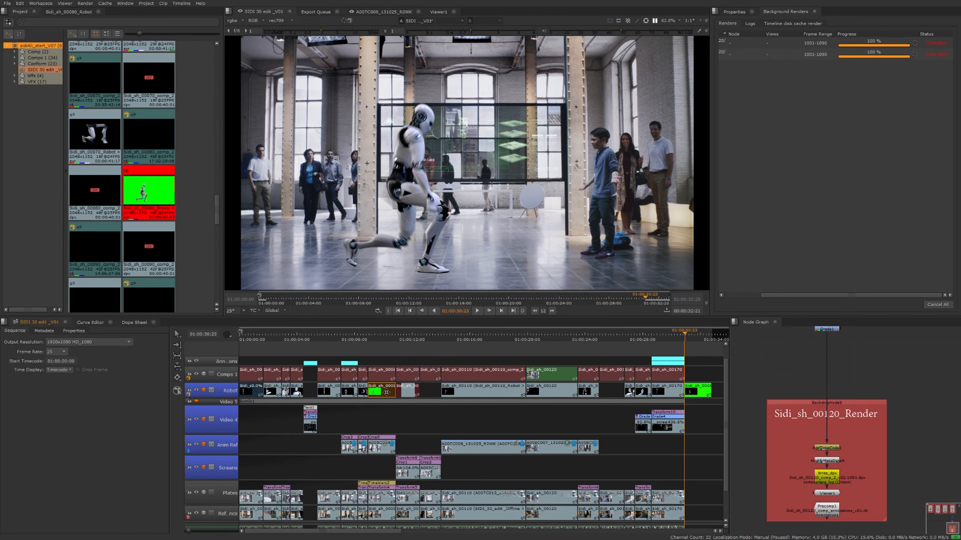
{"action": "left_click", "coordinate": [382, 358]}
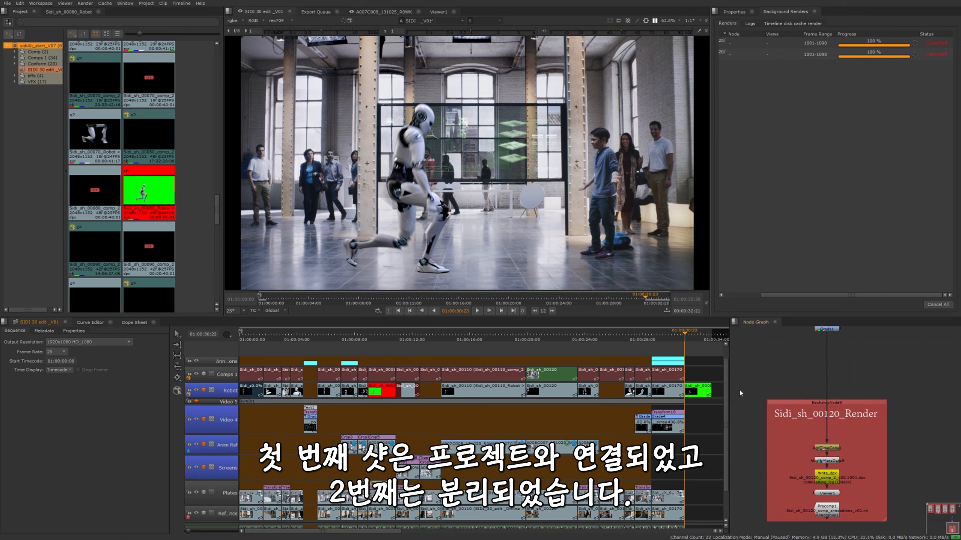
{"action": "left_click", "coordinate": [393, 351]}
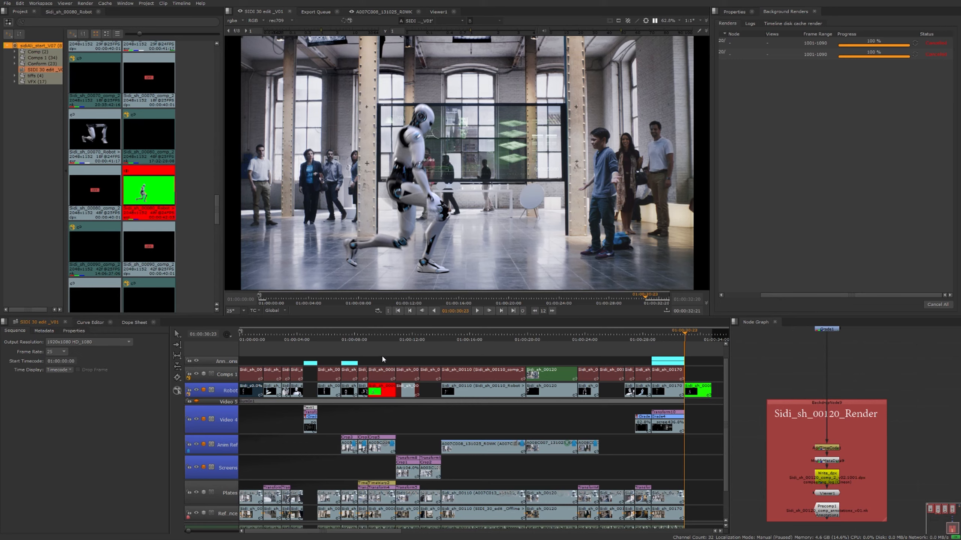
Link the copied Sidi_sh_00080 clip at the end of the Robot track using the track item version
{"action": "left_click", "coordinate": [703, 392]}
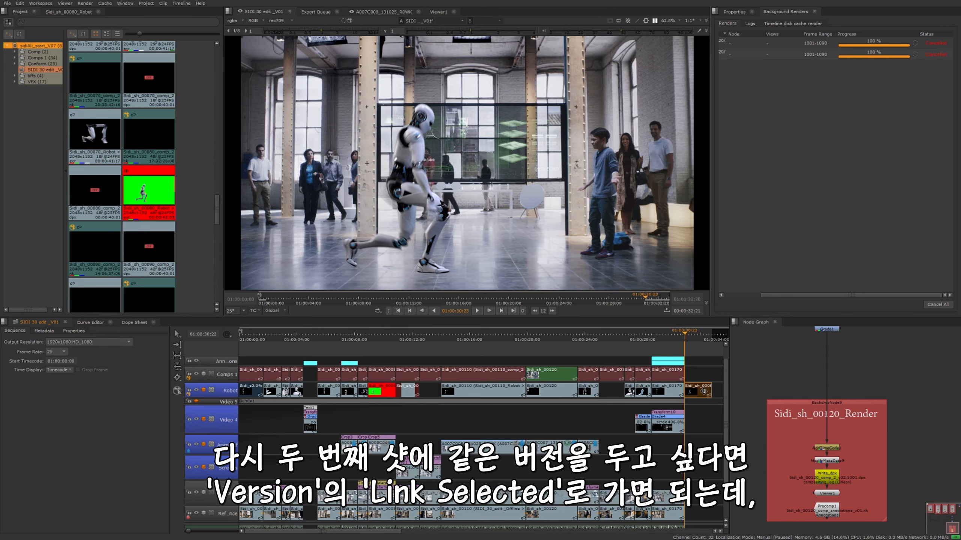
{"action": "right_click", "coordinate": [703, 392]}
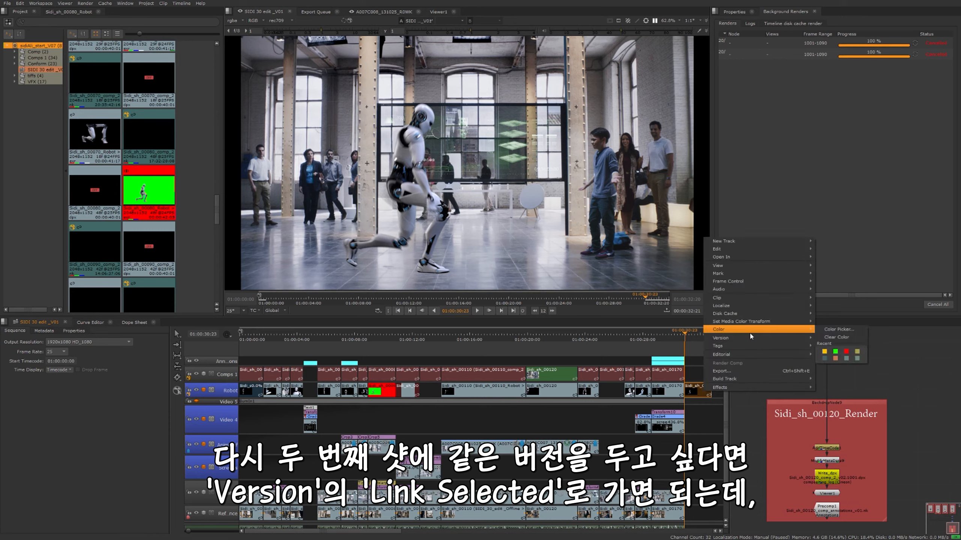
{"action": "mouse_move", "coordinate": [734, 355]}
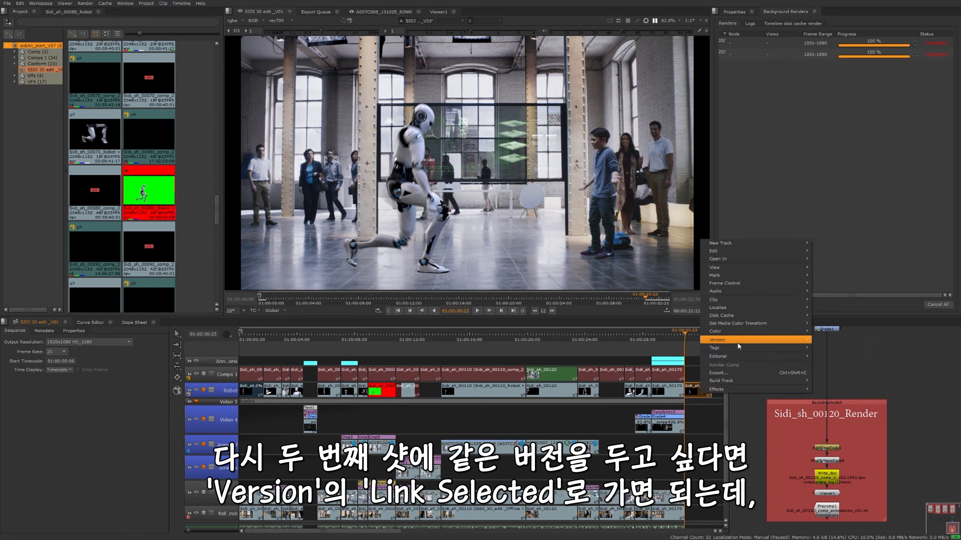
{"action": "mouse_move", "coordinate": [719, 339]}
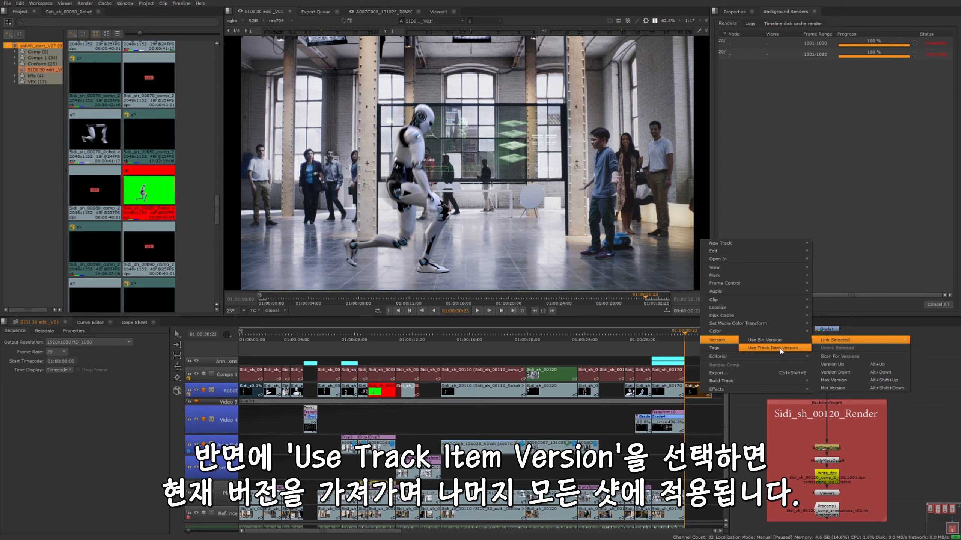
{"action": "mouse_move", "coordinate": [712, 391]}
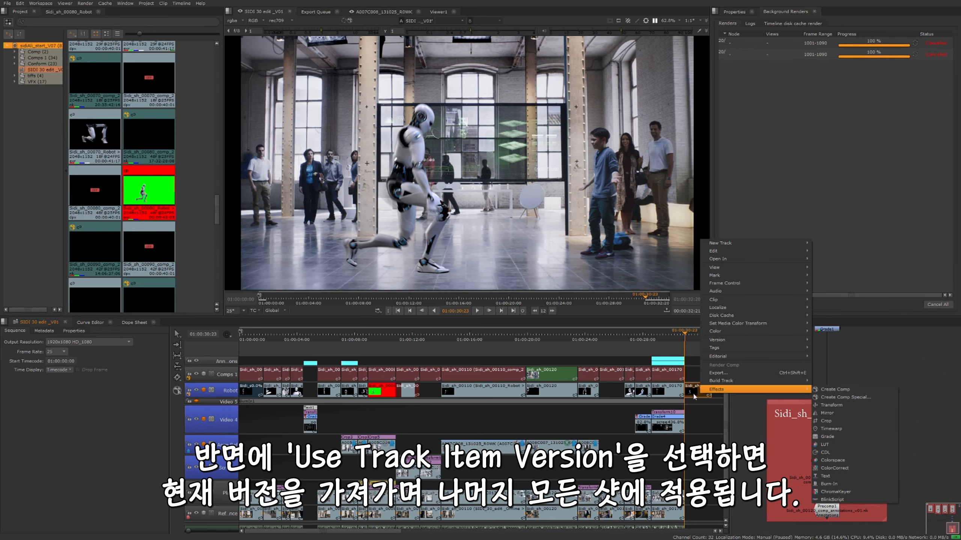
{"action": "mouse_move", "coordinate": [799, 351]}
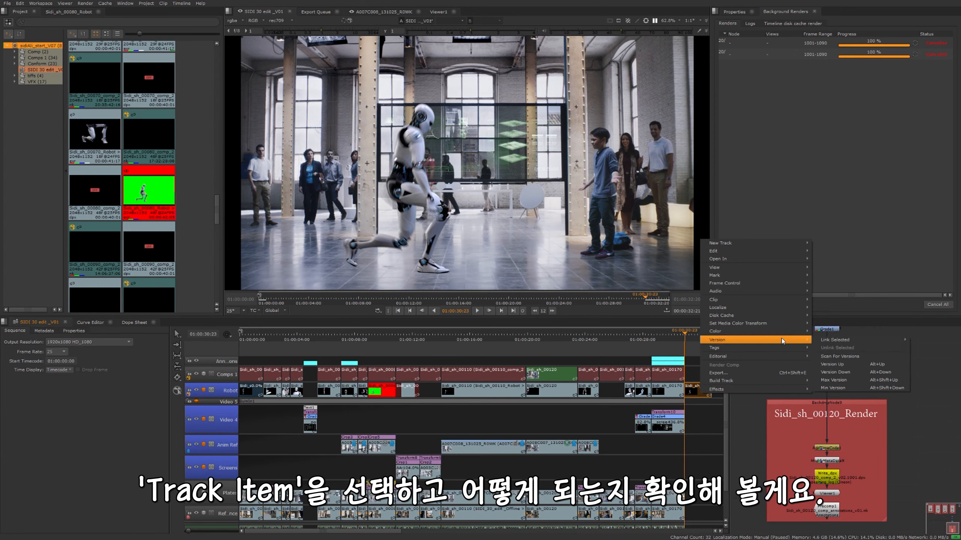
{"action": "mouse_move", "coordinate": [820, 340]}
{"action": "left_click", "coordinate": [793, 348]}
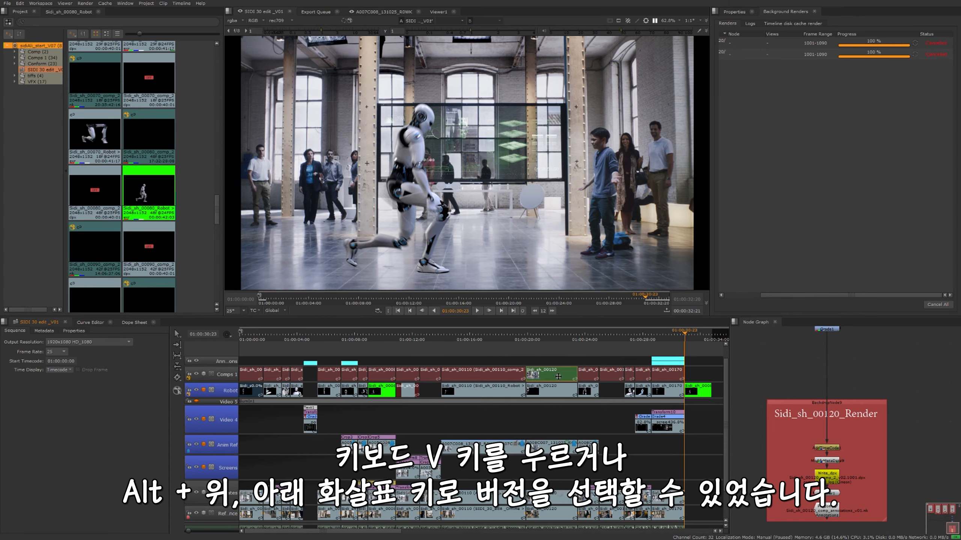
Choose version comp_2_v02 for the Sidi_sh_00120 clip on the Comps 1 track
{"action": "key", "text": "v"}
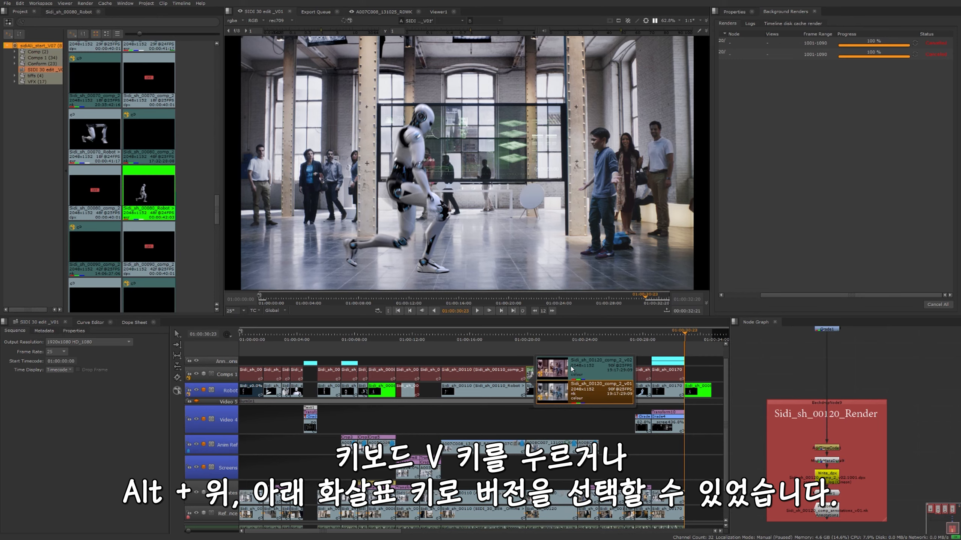
{"action": "left_click", "coordinate": [574, 368]}
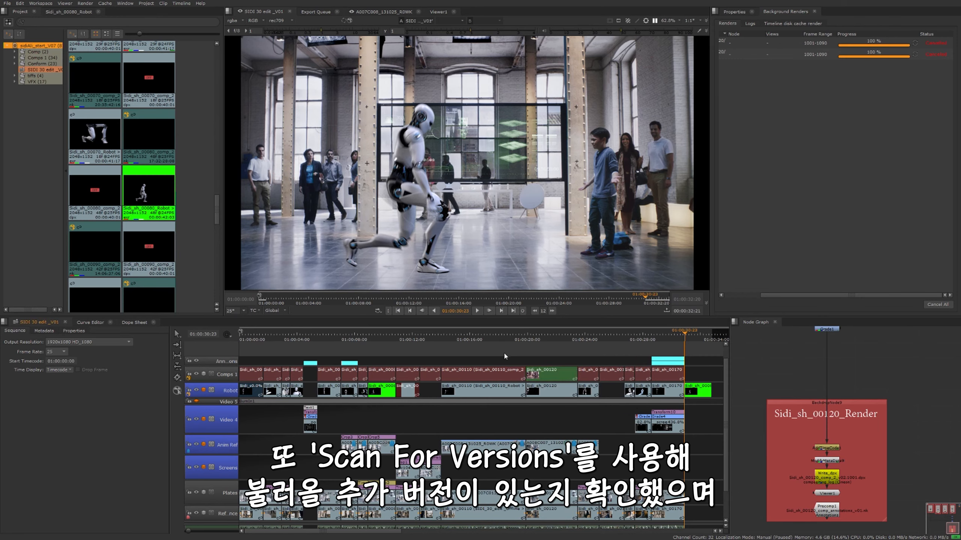
Scan for versions of the adjacent Comps 1 clips from Sidi_sh_00080 to Sidi_sh_00110
{"action": "left_click_drag", "start_coordinate": [505, 353], "coordinate": [370, 375]}
{"action": "right_click", "coordinate": [374, 375]}
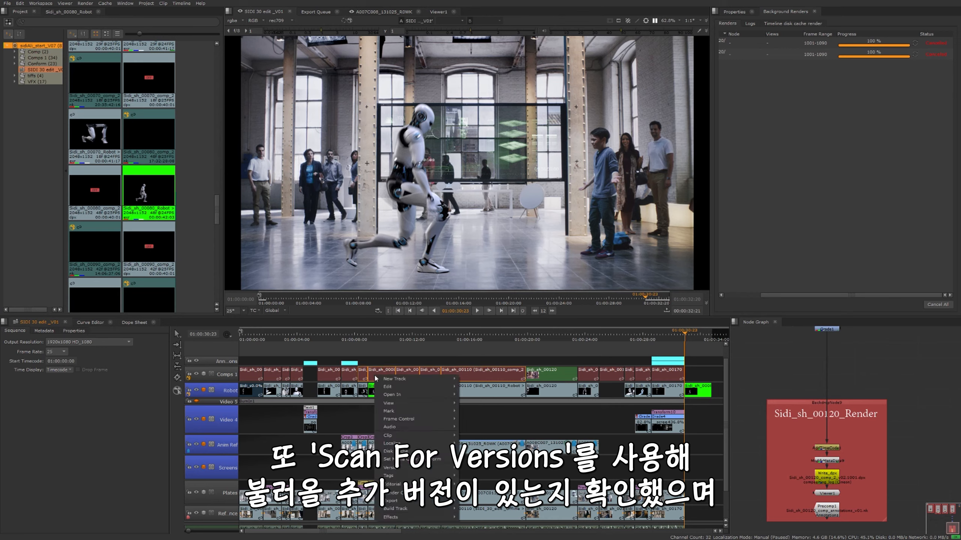
{"action": "mouse_move", "coordinate": [393, 468]}
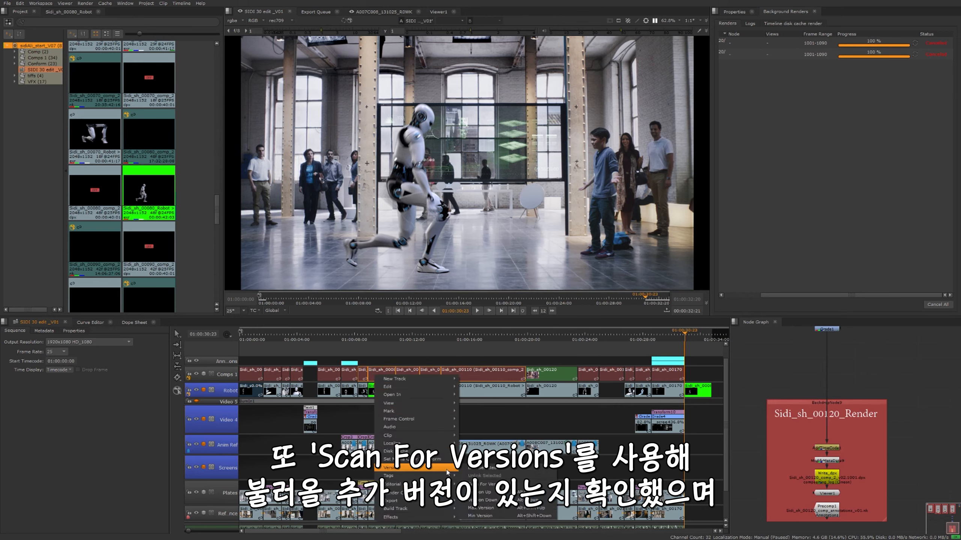
{"action": "left_click", "coordinate": [491, 484]}
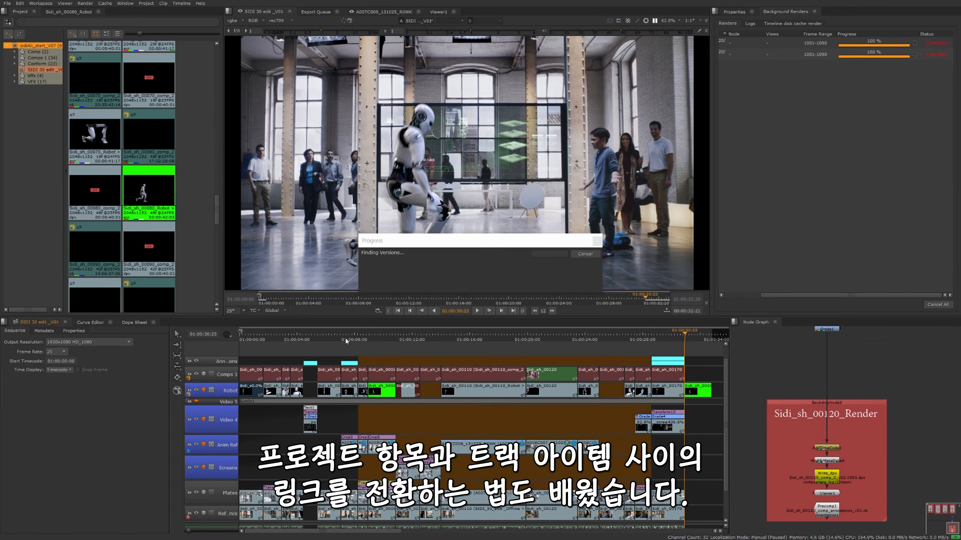
{"action": "left_click", "coordinate": [497, 275]}
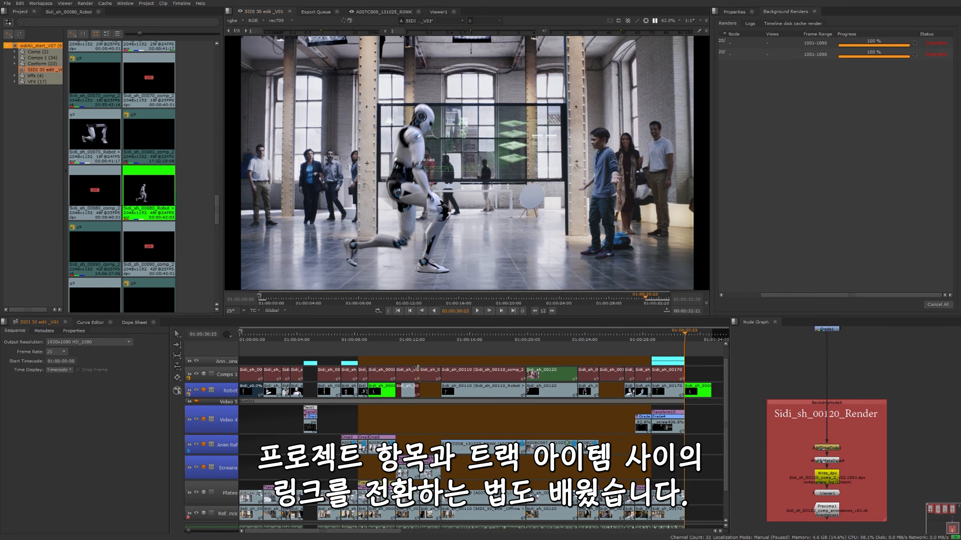
{"action": "left_click", "coordinate": [399, 355]}
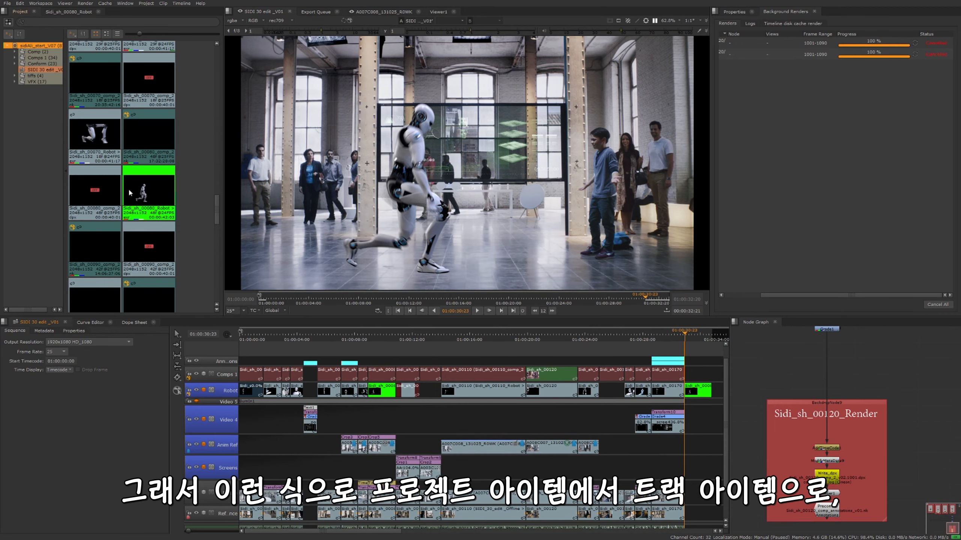